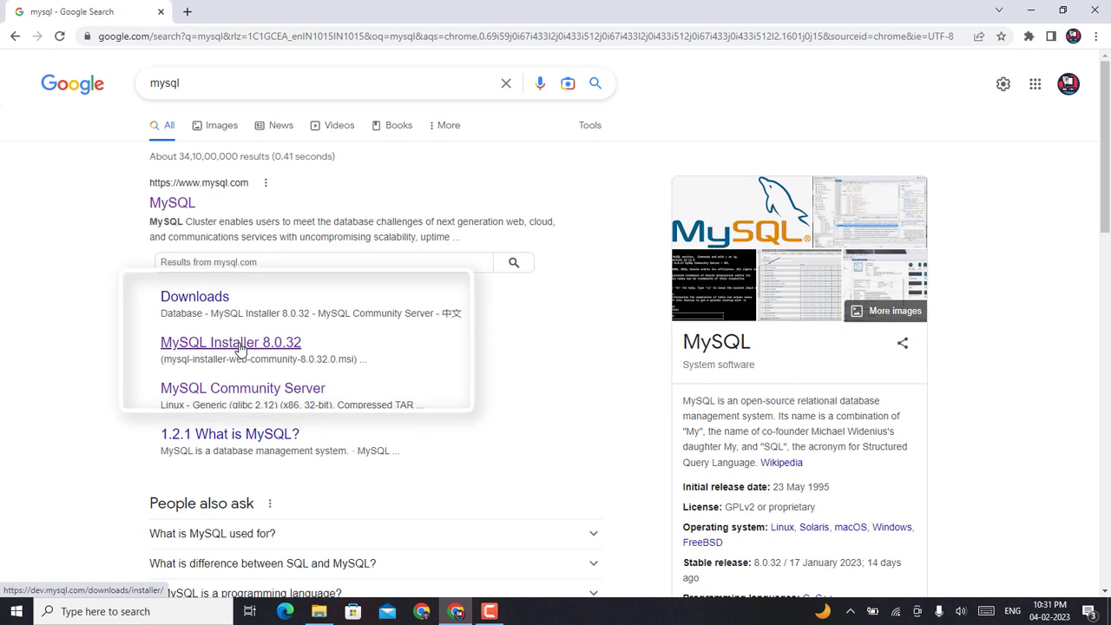
Step: Open the 'MySQL Installer 8.0.32' sitelink under the mysql.com result in the Google results for mysql
{"action": "left_click", "coordinate": [241, 347]}
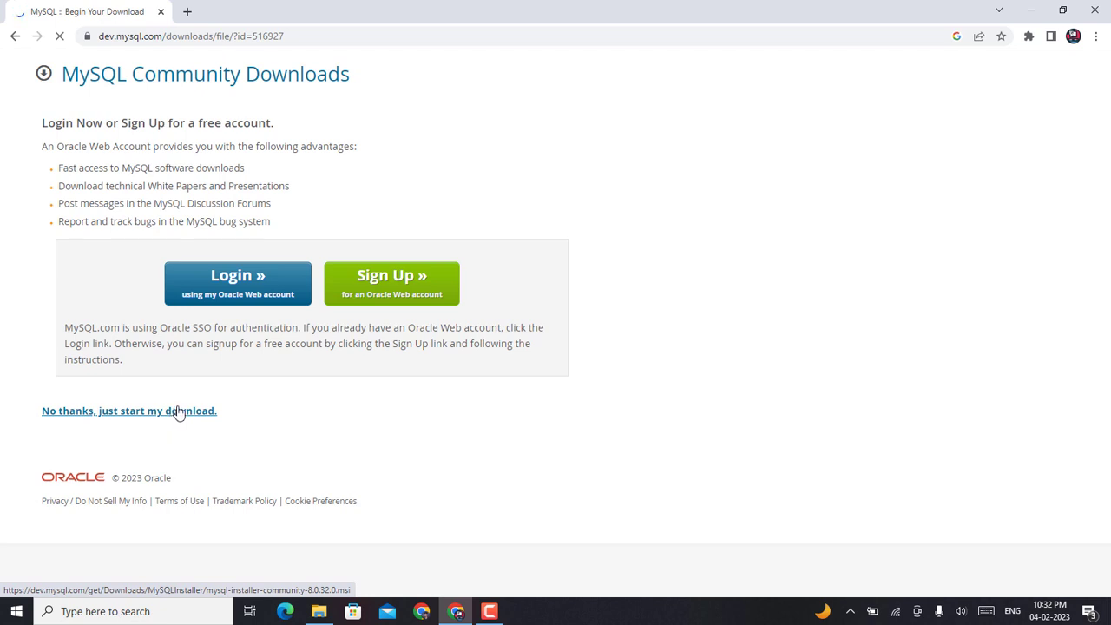
Step: Download mysql-installer-community-8.0.32.0.msi without signing in, then view it in the Downloads folder
{"action": "left_click", "coordinate": [178, 413]}
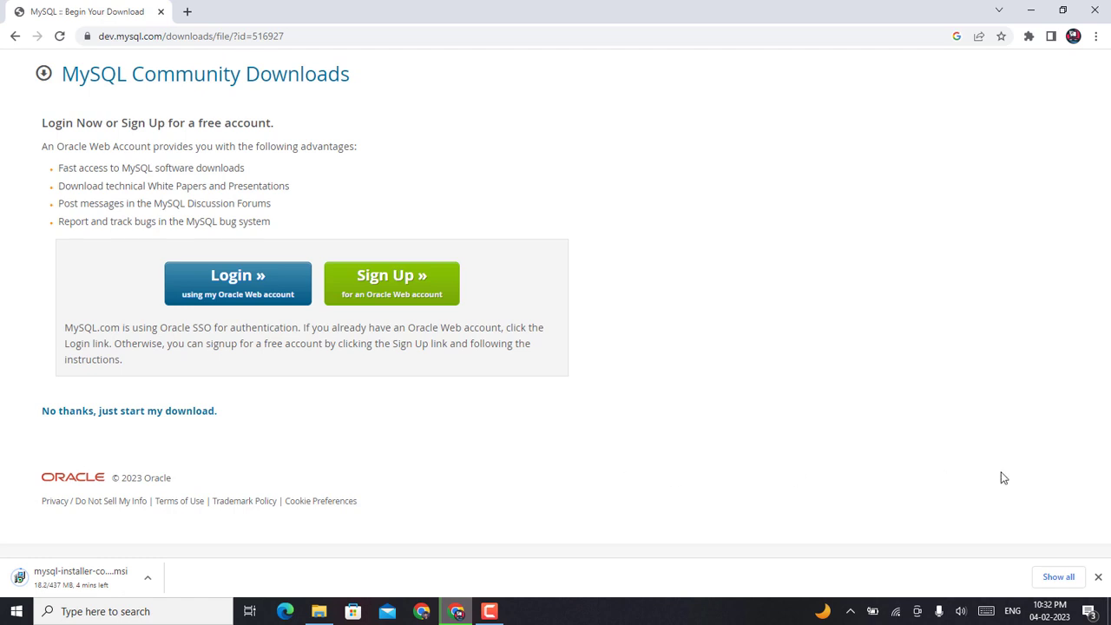
{"action": "left_click", "coordinate": [1064, 577]}
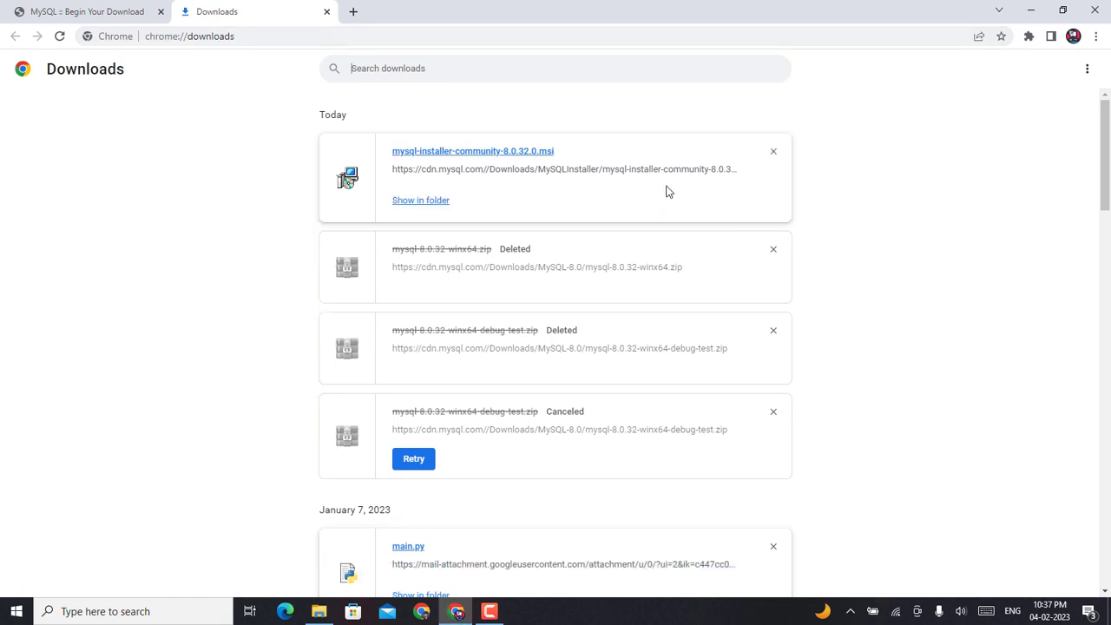
{"action": "left_click", "coordinate": [320, 612]}
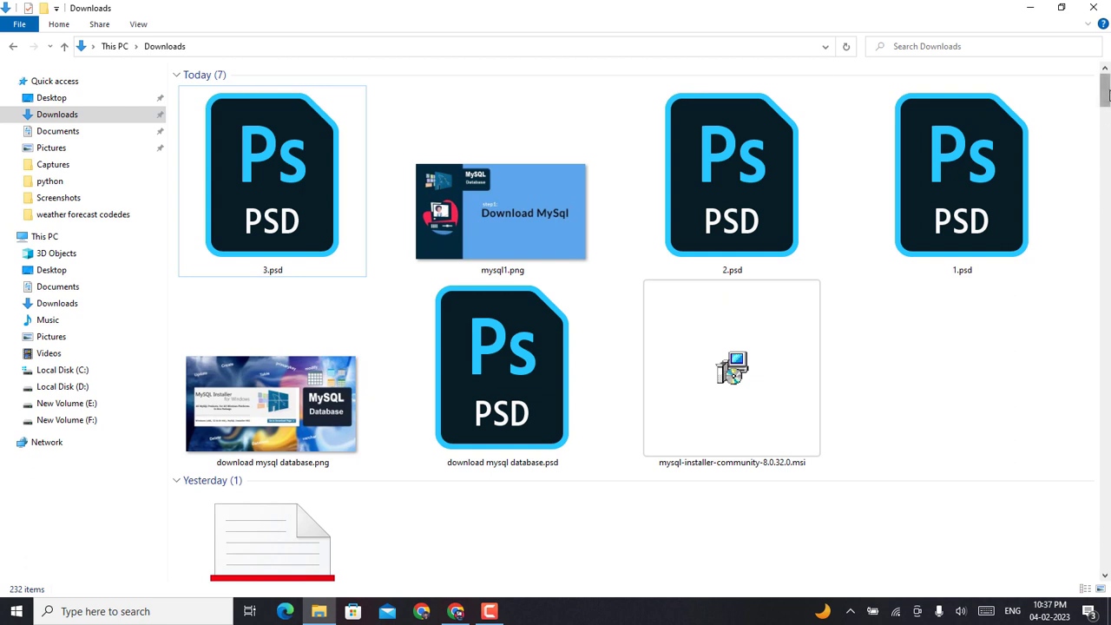
Step: Refresh Downloads, run mysql-installer-community-8.0.32.0.msi and choose the Custom setup type
{"action": "right_click", "coordinate": [1077, 132]}
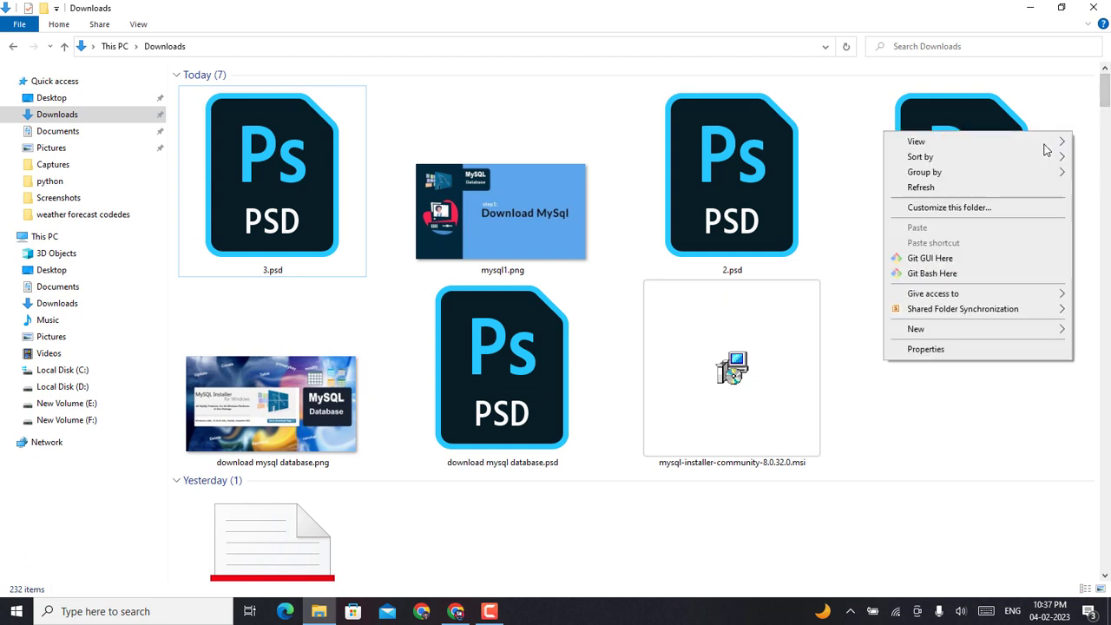
{"action": "left_click", "coordinate": [1007, 188]}
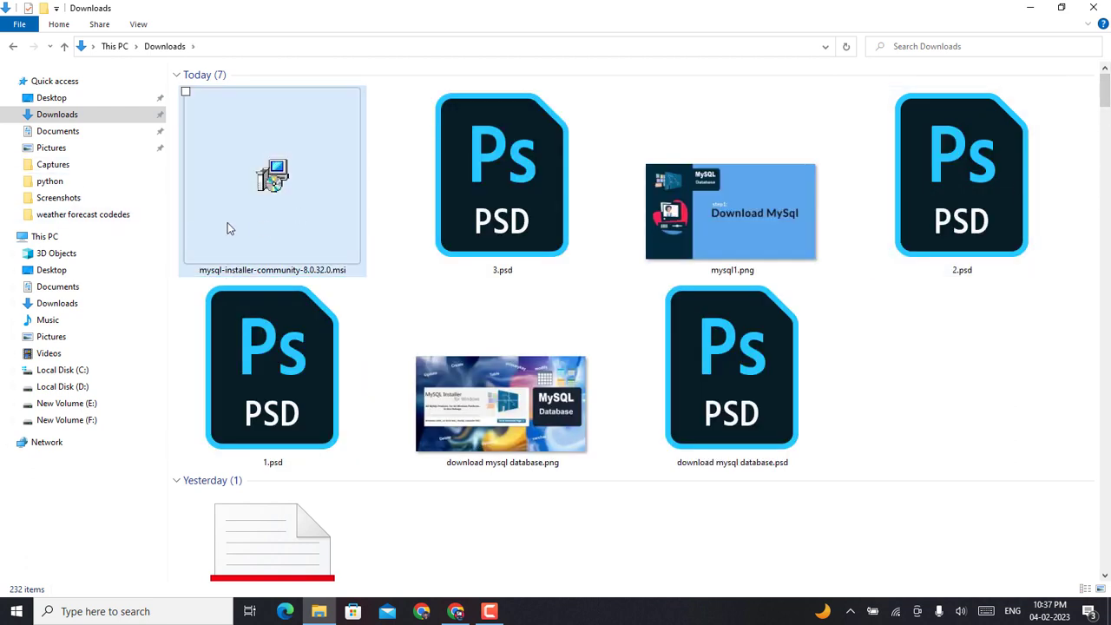
{"action": "left_click", "coordinate": [291, 224]}
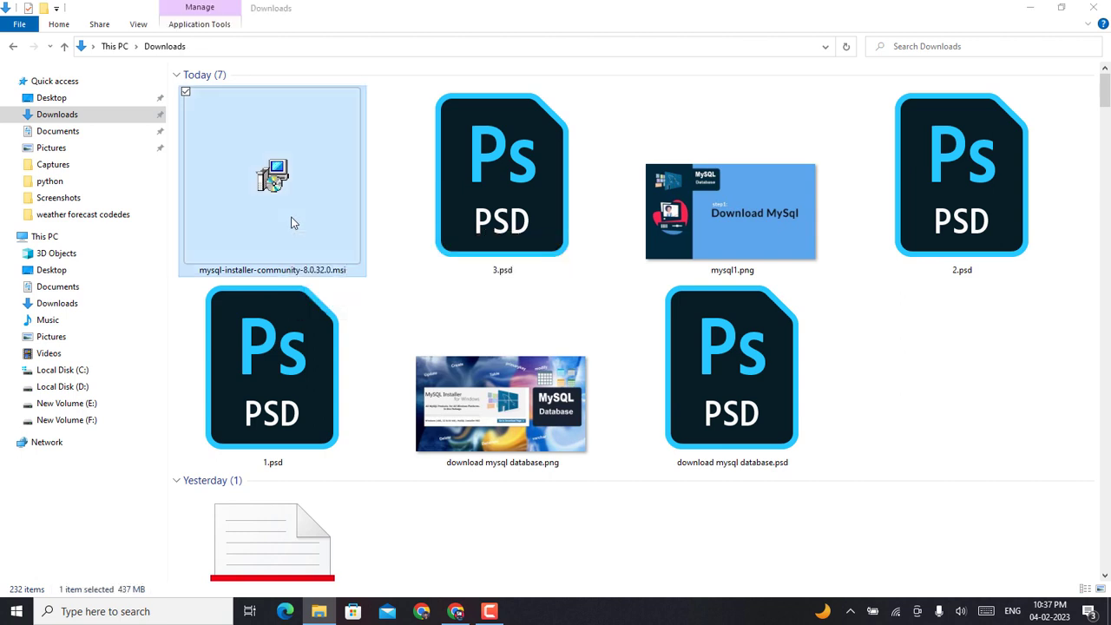
{"action": "double_click", "coordinate": [291, 224]}
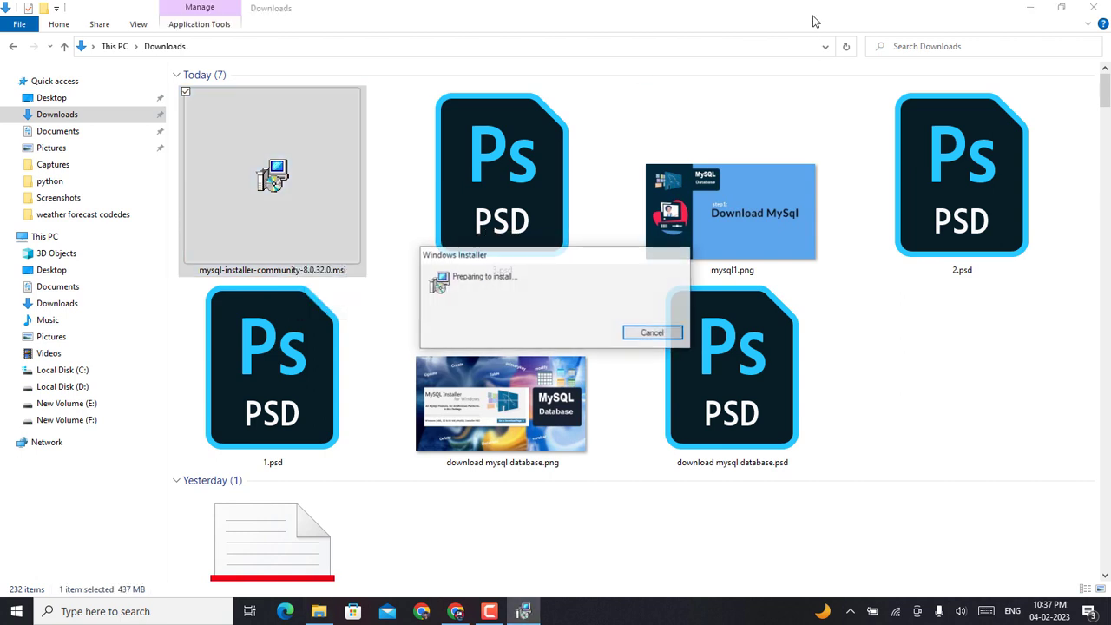
{"action": "left_click", "coordinate": [1029, 7]}
{"action": "left_click", "coordinate": [1029, 7]}
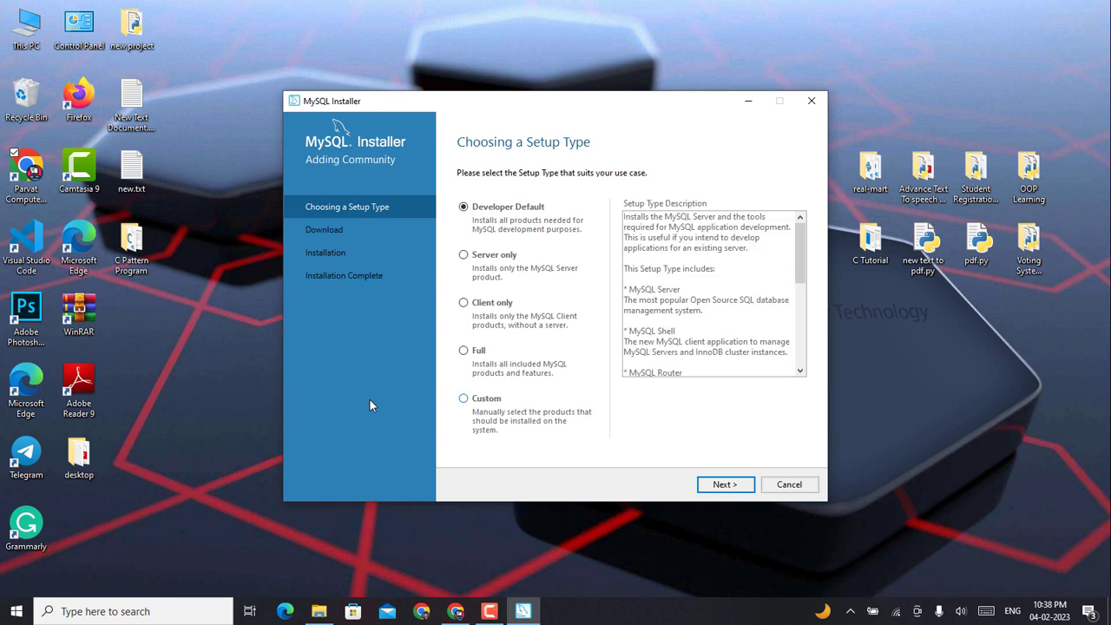
{"action": "left_click", "coordinate": [464, 400]}
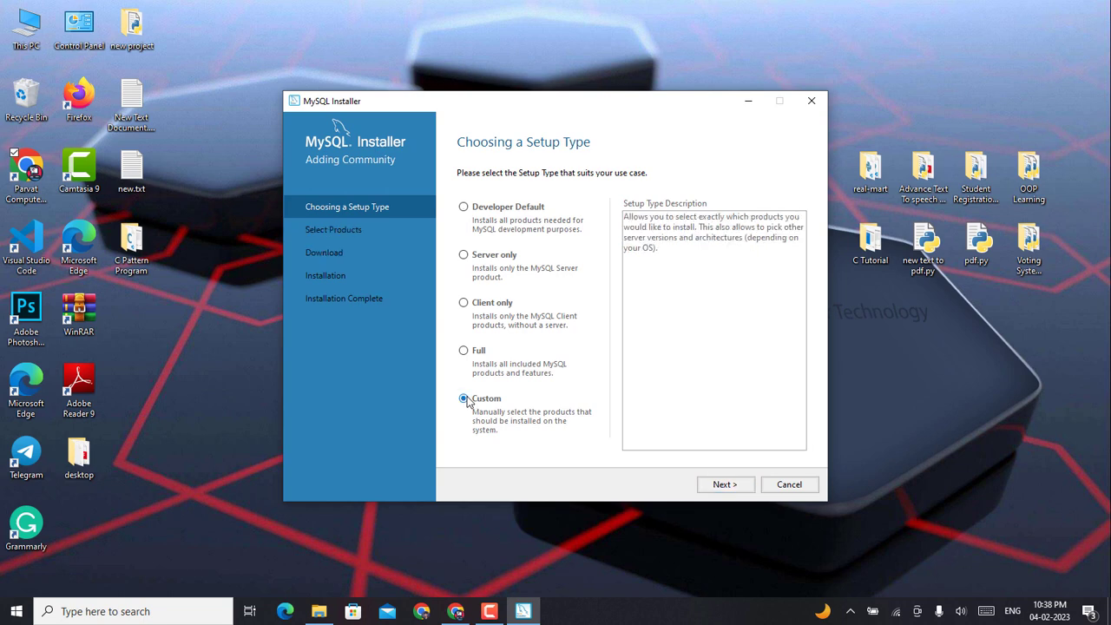
{"action": "left_click", "coordinate": [720, 485]}
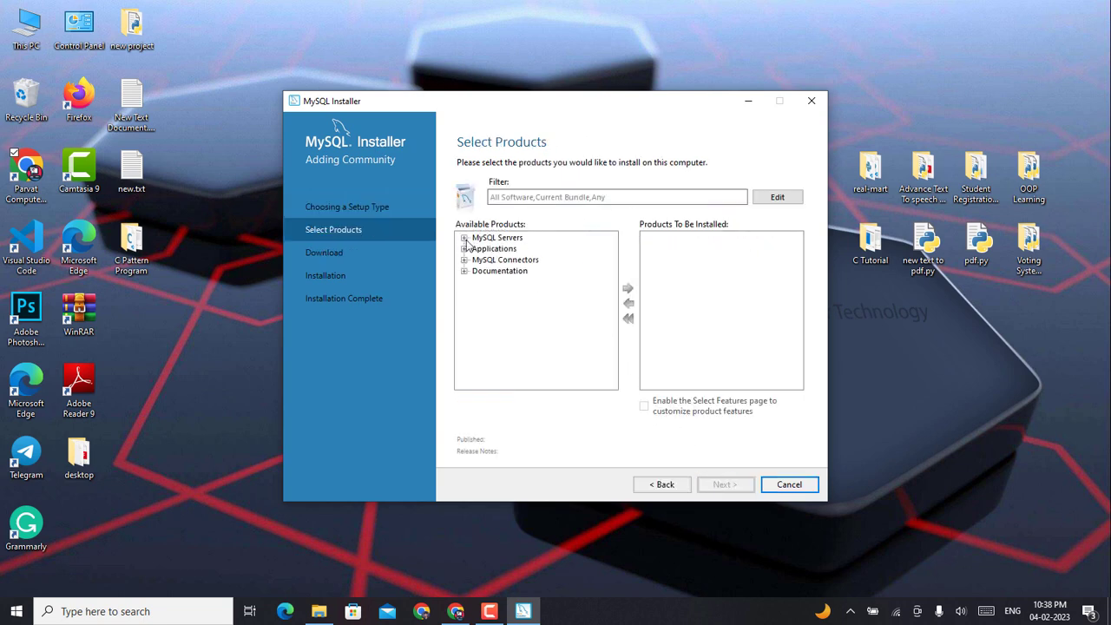
Step: Add MySQL Server 8.0.32 - X64 to the products to be installed
{"action": "left_click", "coordinate": [465, 237]}
{"action": "left_click", "coordinate": [477, 249]}
{"action": "left_click", "coordinate": [490, 259]}
{"action": "left_click", "coordinate": [517, 270]}
{"action": "left_click", "coordinate": [628, 288]}
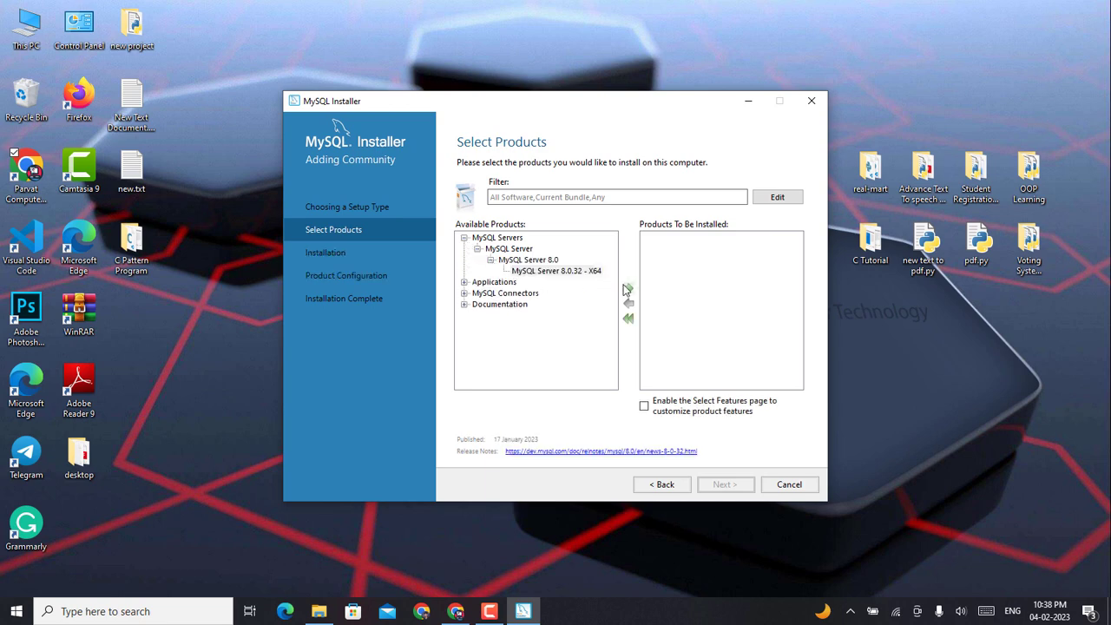
Step: Add MySQL Workbench 8.0.32 - X64 to the install list
{"action": "left_click", "coordinate": [464, 281]}
{"action": "left_click", "coordinate": [478, 292]}
{"action": "left_click", "coordinate": [530, 304]}
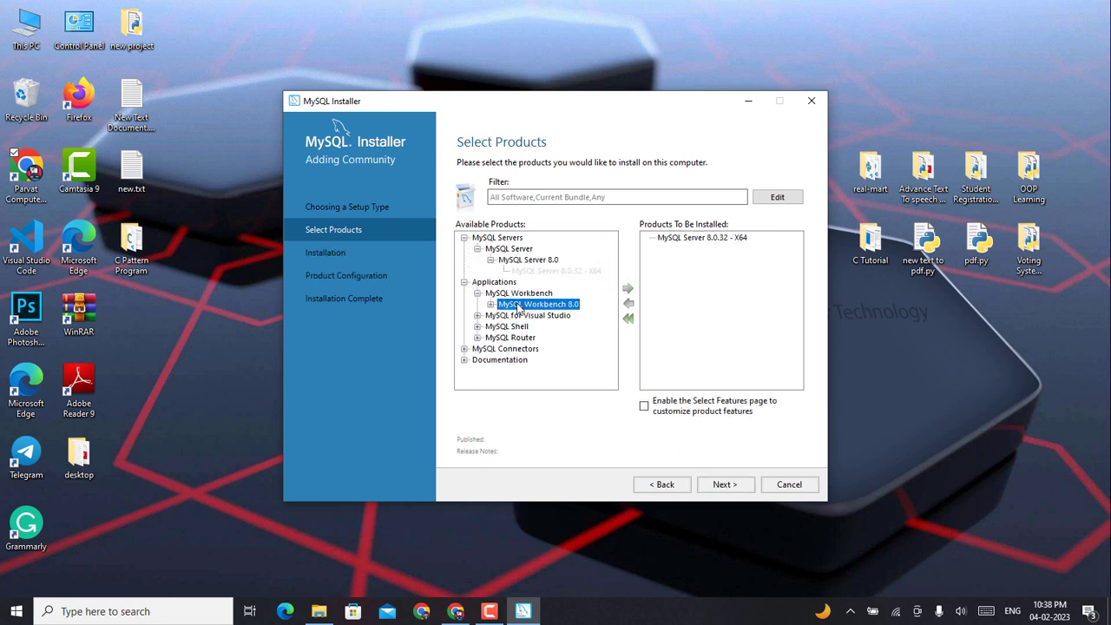
{"action": "left_click", "coordinate": [491, 304]}
{"action": "left_click", "coordinate": [603, 316]}
{"action": "left_click", "coordinate": [628, 287]}
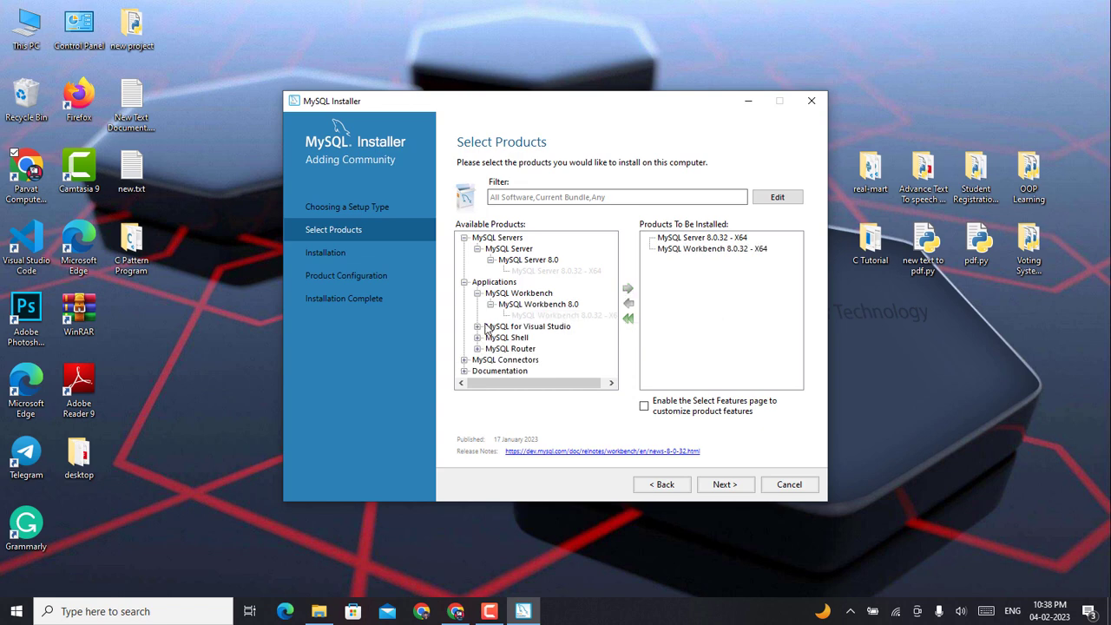
Step: Look at MySQL for Visual Studio 1.2, then add MySQL Shell 8.0.32 - X64
{"action": "left_click", "coordinate": [478, 326]}
{"action": "left_click", "coordinate": [503, 338]}
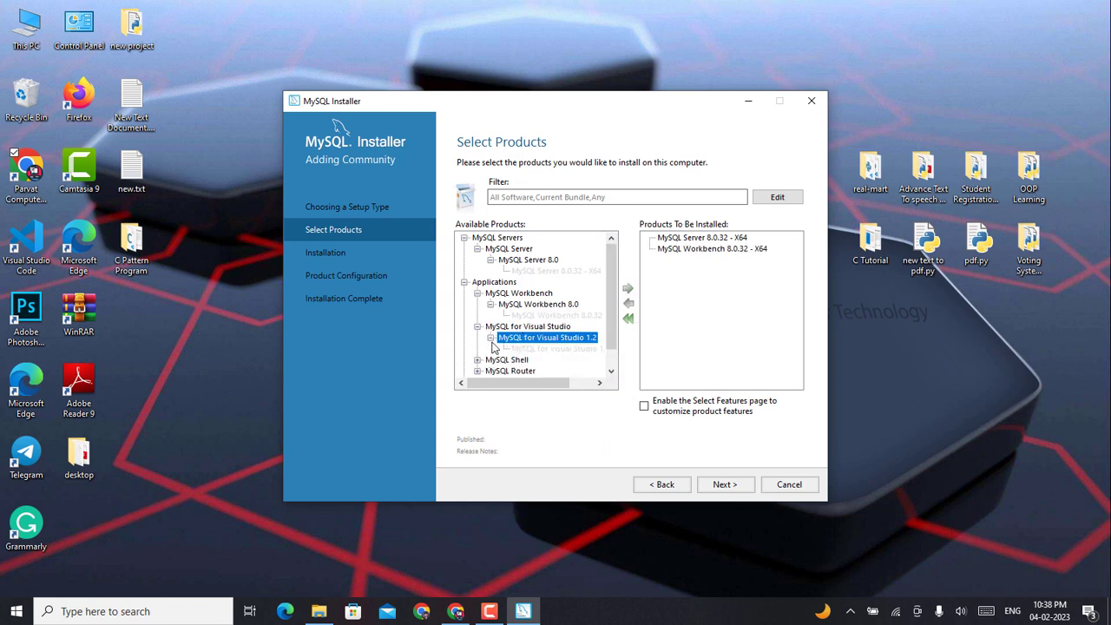
{"action": "left_click", "coordinate": [478, 326]}
{"action": "left_click", "coordinate": [478, 337]}
{"action": "left_click", "coordinate": [490, 349]}
{"action": "left_click", "coordinate": [556, 360]}
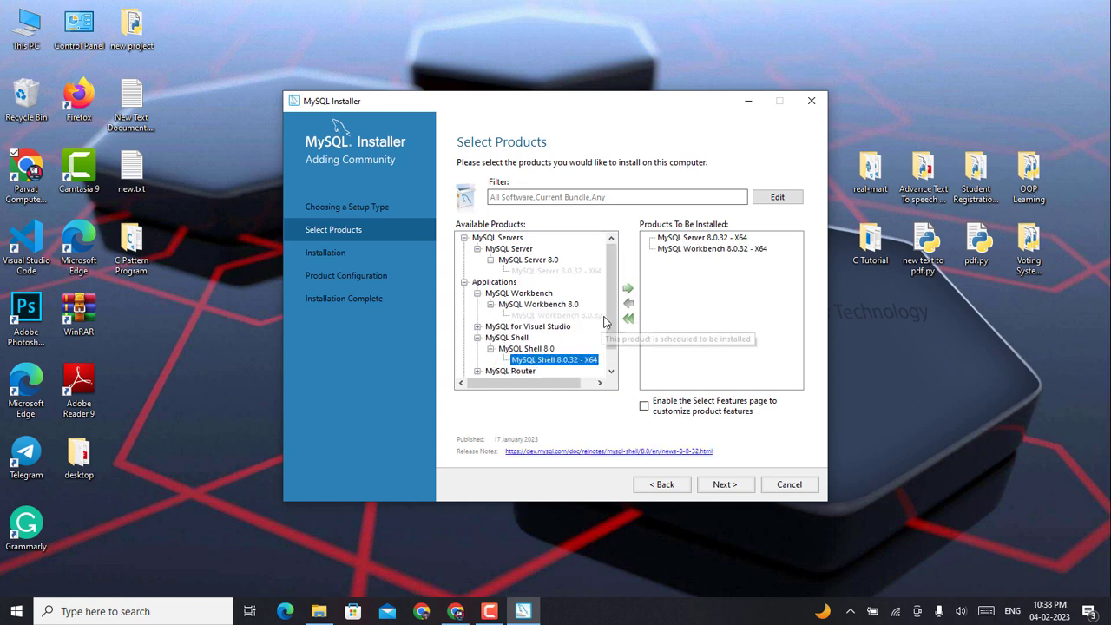
{"action": "left_click", "coordinate": [628, 287]}
Step: Add MySQL Router 8.0.32 - X64 to the install list
{"action": "scroll", "coordinate": [554, 334], "scroll_direction": "down", "scroll_amount": 1}
{"action": "left_click", "coordinate": [477, 305]}
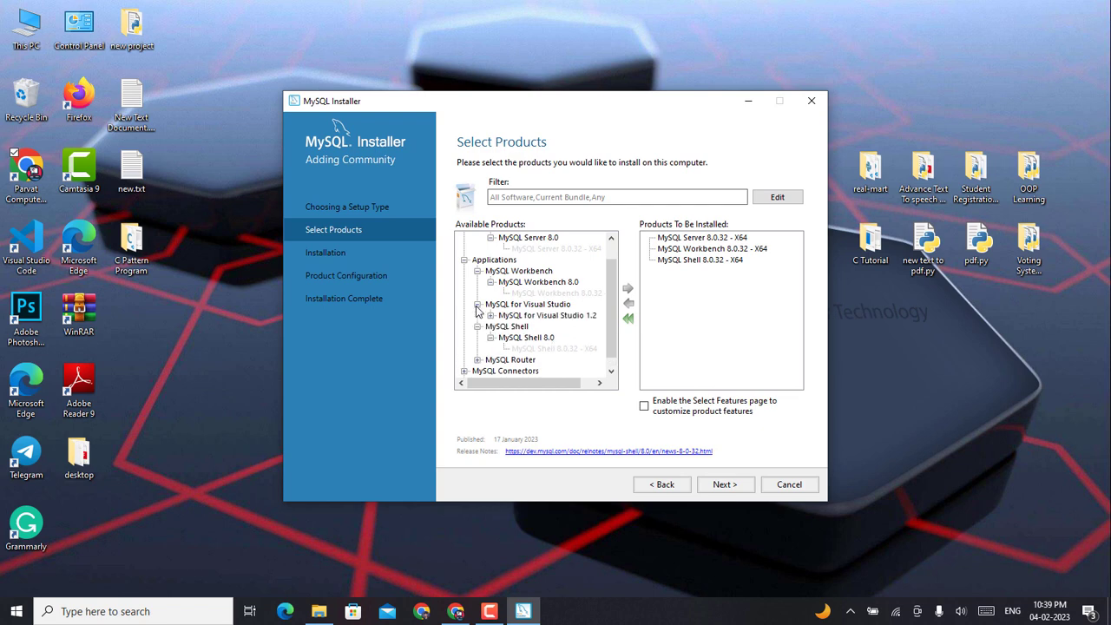
{"action": "left_click", "coordinate": [479, 306]}
{"action": "left_click", "coordinate": [478, 348]}
{"action": "scroll", "coordinate": [521, 349], "scroll_direction": "down", "scroll_amount": 1}
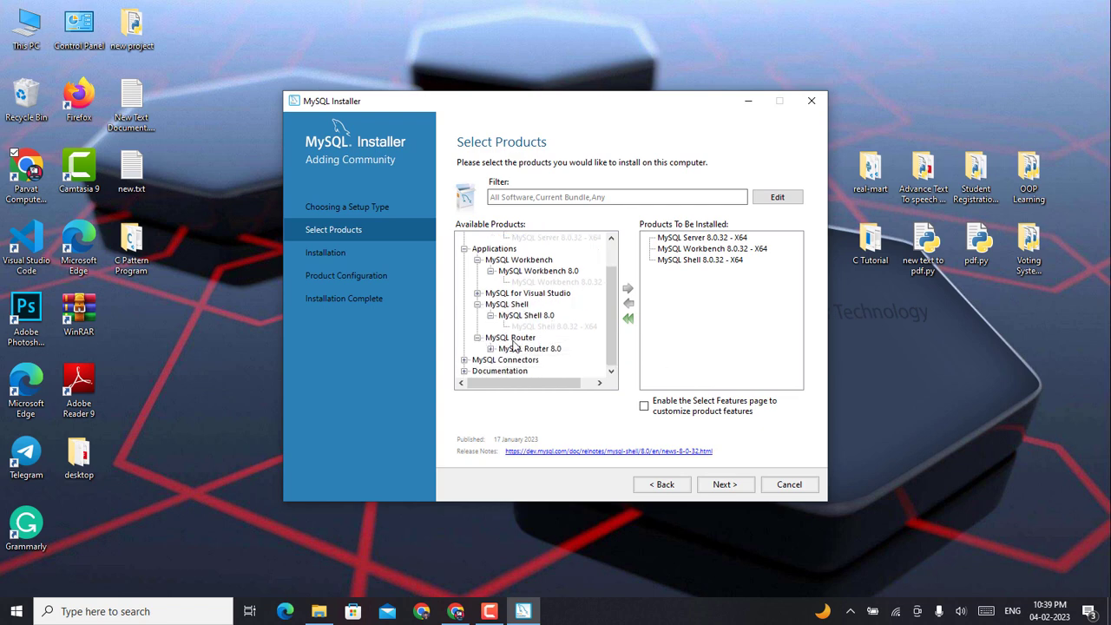
{"action": "left_click", "coordinate": [491, 348]}
{"action": "left_click", "coordinate": [556, 359]}
{"action": "left_click", "coordinate": [628, 288]}
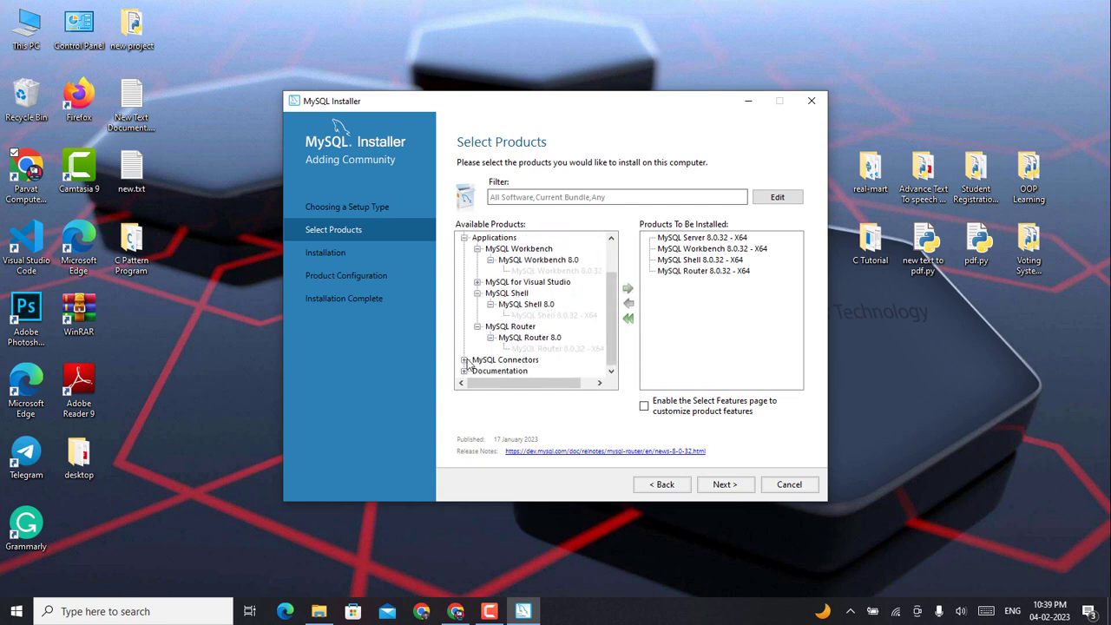
Step: Add Connector/C++ 8.0.32 - X64 from the MySQL Connectors group
{"action": "left_click", "coordinate": [464, 371]}
{"action": "left_click", "coordinate": [479, 338]}
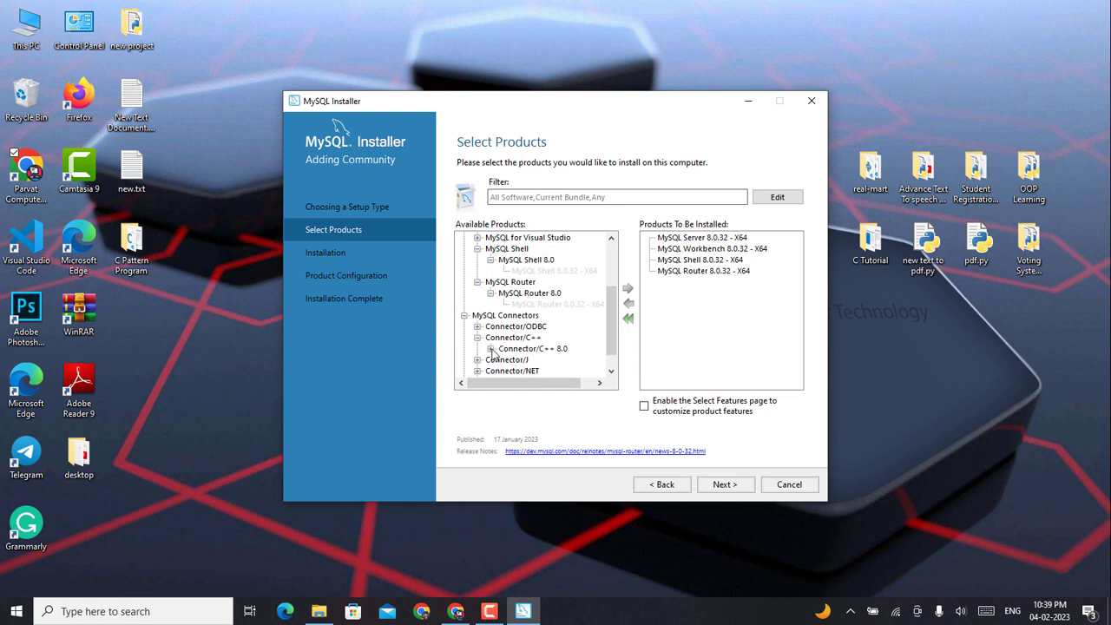
{"action": "left_click", "coordinate": [490, 348]}
{"action": "left_click", "coordinate": [556, 359]}
{"action": "scroll", "coordinate": [538, 339], "scroll_direction": "down", "scroll_amount": 1}
{"action": "left_click", "coordinate": [628, 288]}
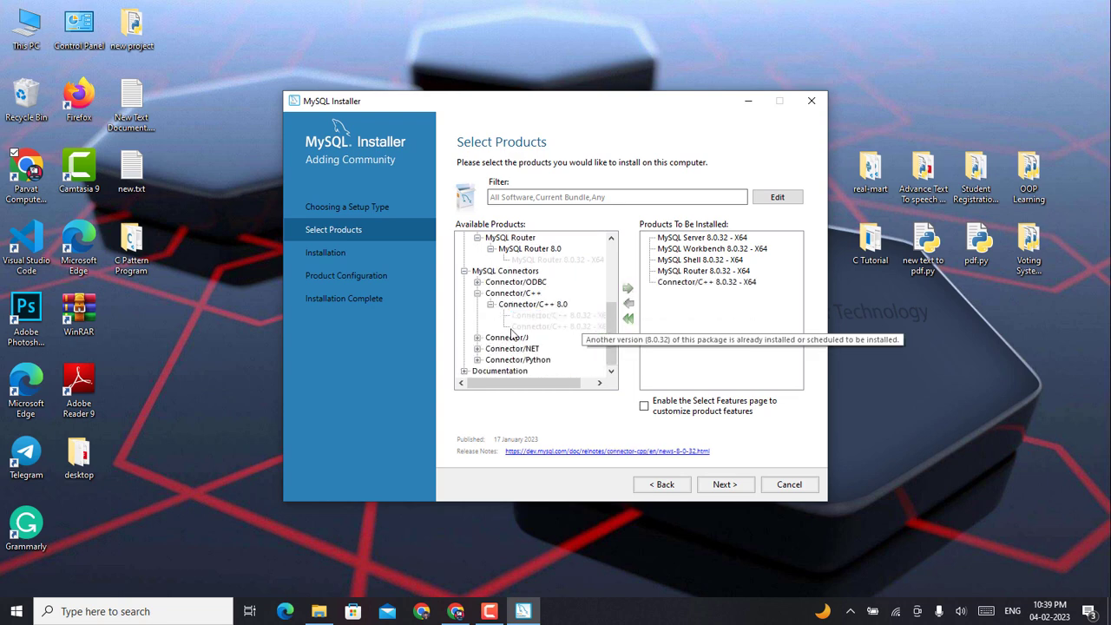
Step: Add Connector/Python 8.0.32 and Connector/NET 8.0.32 - X86 to the install list
{"action": "left_click", "coordinate": [478, 359]}
{"action": "scroll", "coordinate": [539, 330], "scroll_direction": "down", "scroll_amount": 2}
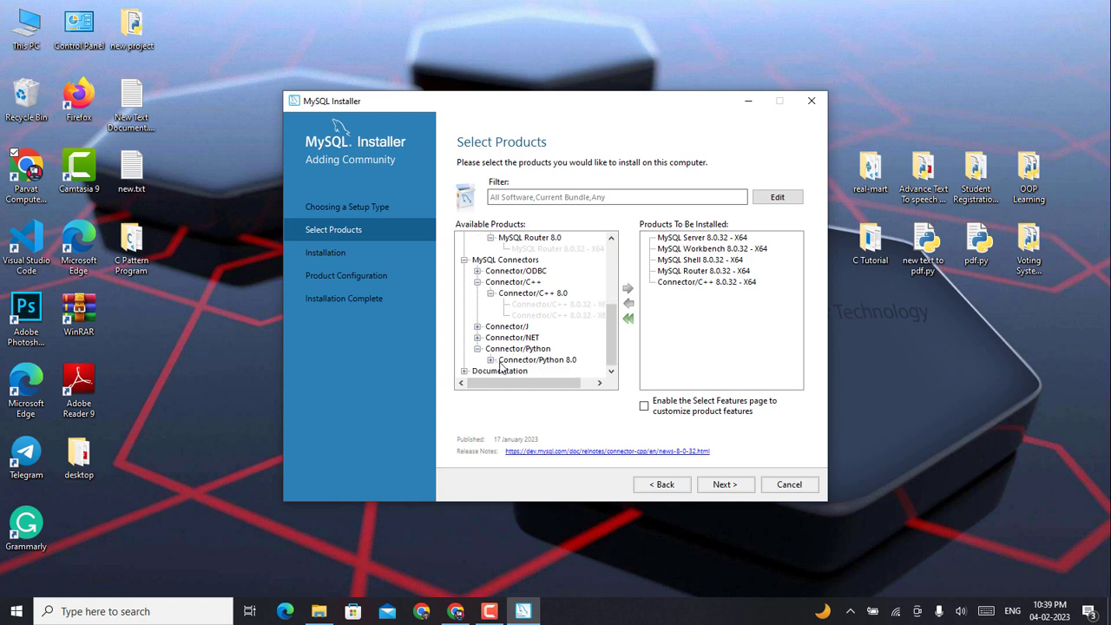
{"action": "left_click", "coordinate": [491, 337]}
{"action": "left_click", "coordinate": [556, 348]}
{"action": "left_click", "coordinate": [628, 290]}
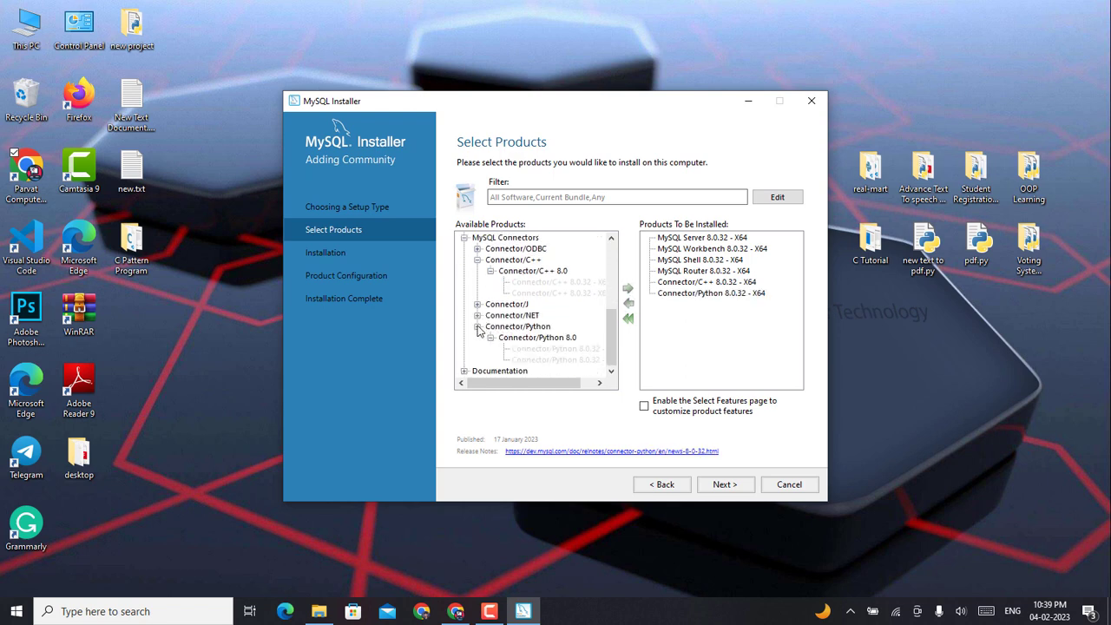
{"action": "left_click", "coordinate": [477, 326]}
{"action": "left_click", "coordinate": [478, 348]}
{"action": "left_click", "coordinate": [491, 359]}
{"action": "left_click", "coordinate": [556, 371]}
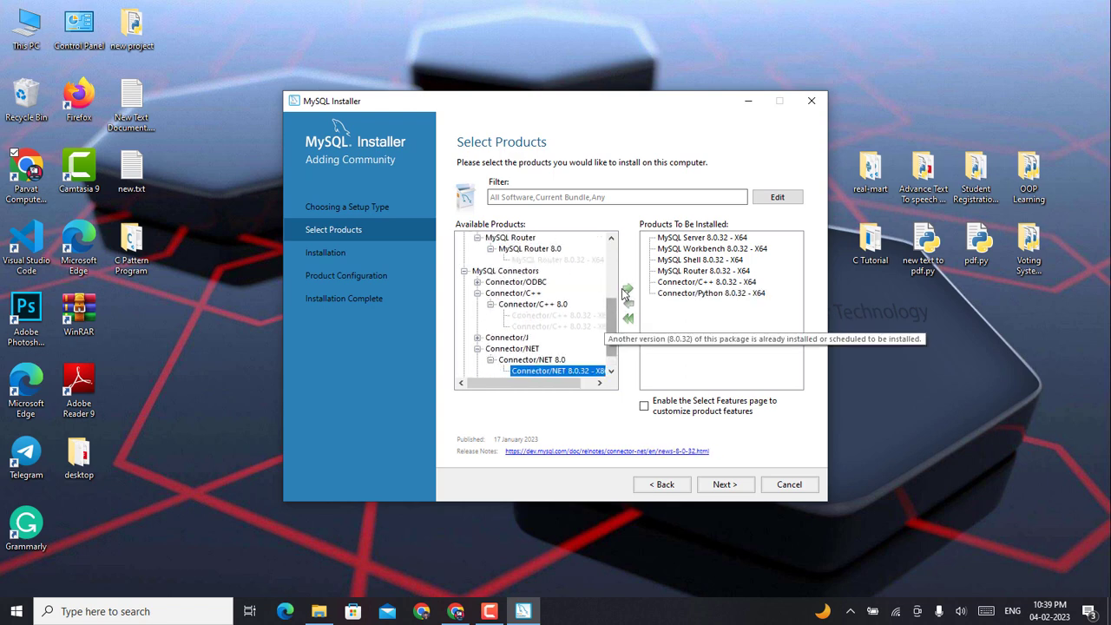
{"action": "left_click", "coordinate": [627, 289]}
Step: Add Samples and Examples 8.0.32 and MySQL Documentation 8.0 to the install list
{"action": "left_click", "coordinate": [465, 370]}
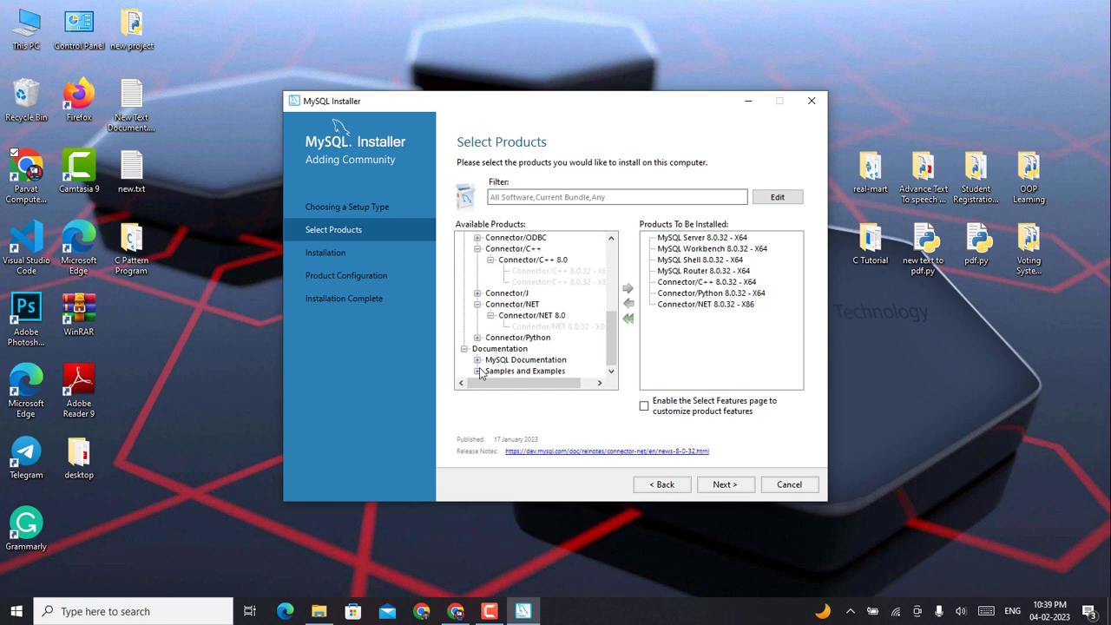
{"action": "left_click", "coordinate": [478, 371]}
{"action": "left_click", "coordinate": [491, 371]}
{"action": "left_click", "coordinate": [538, 371]}
{"action": "left_click", "coordinate": [627, 290]}
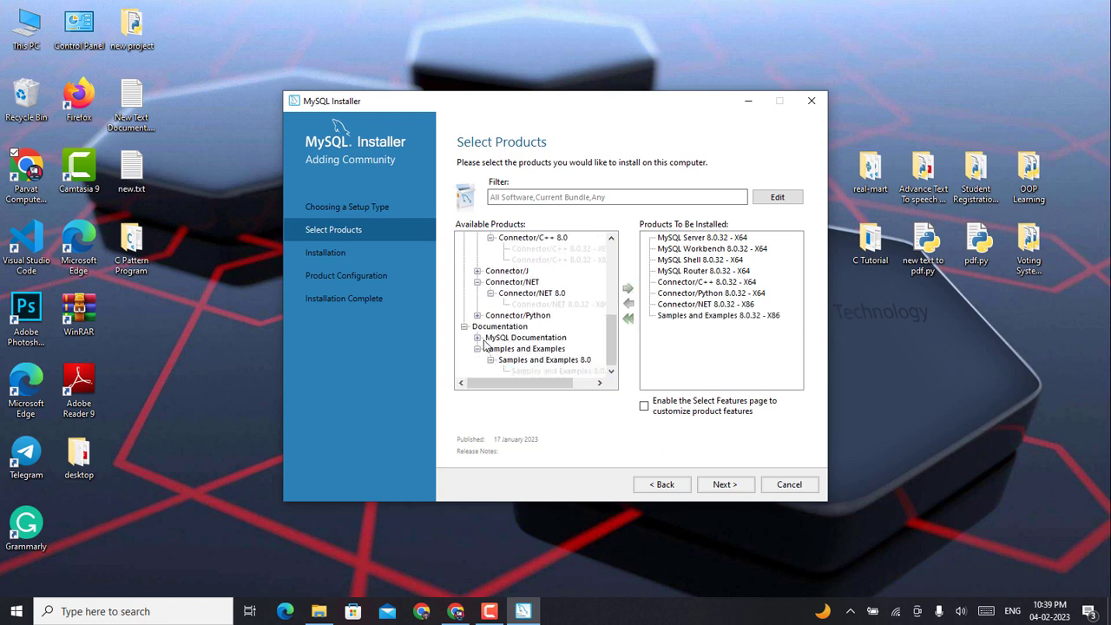
{"action": "left_click", "coordinate": [478, 337]}
{"action": "left_click", "coordinate": [490, 348]}
{"action": "left_click", "coordinate": [551, 360]}
{"action": "left_click", "coordinate": [627, 289]}
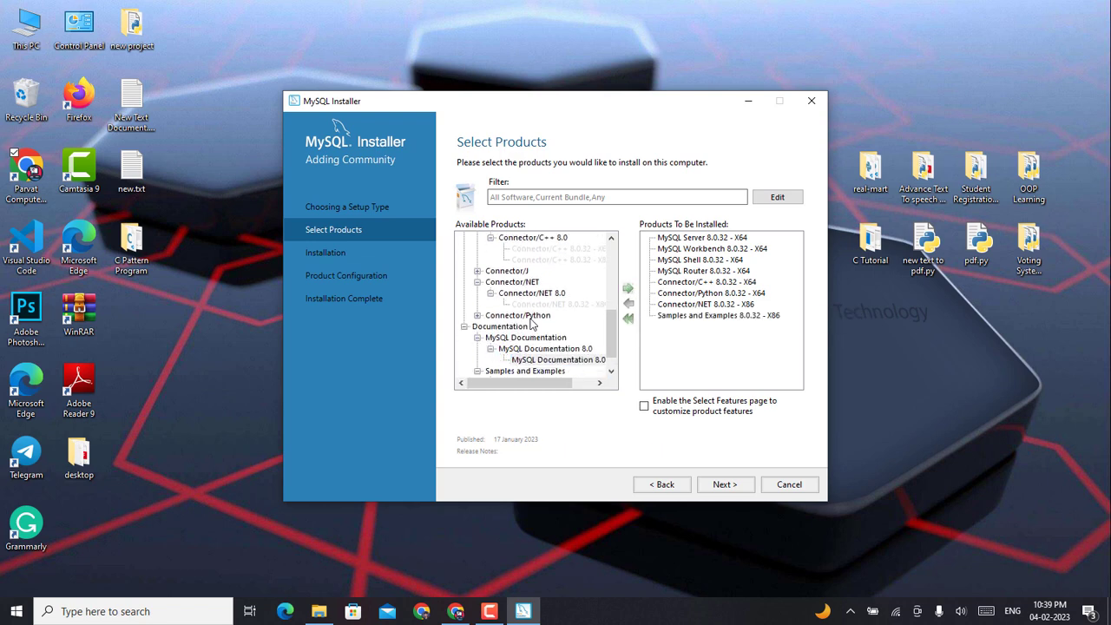
Step: Add Connector/J 8.0.32 X86 and Connector/ODBC 8.0.32 X64 to the install list
{"action": "left_click", "coordinate": [478, 315]}
{"action": "scroll", "coordinate": [497, 323], "scroll_direction": "down", "scroll_amount": 2}
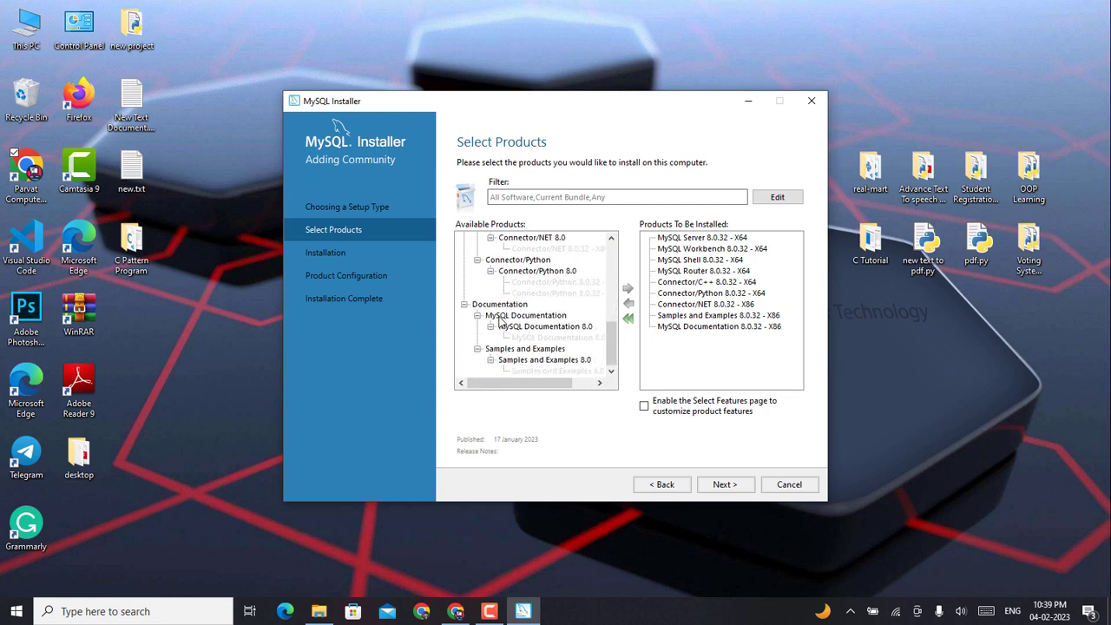
{"action": "scroll", "coordinate": [486, 318], "scroll_direction": "up", "scroll_amount": 2}
{"action": "left_click", "coordinate": [478, 282]}
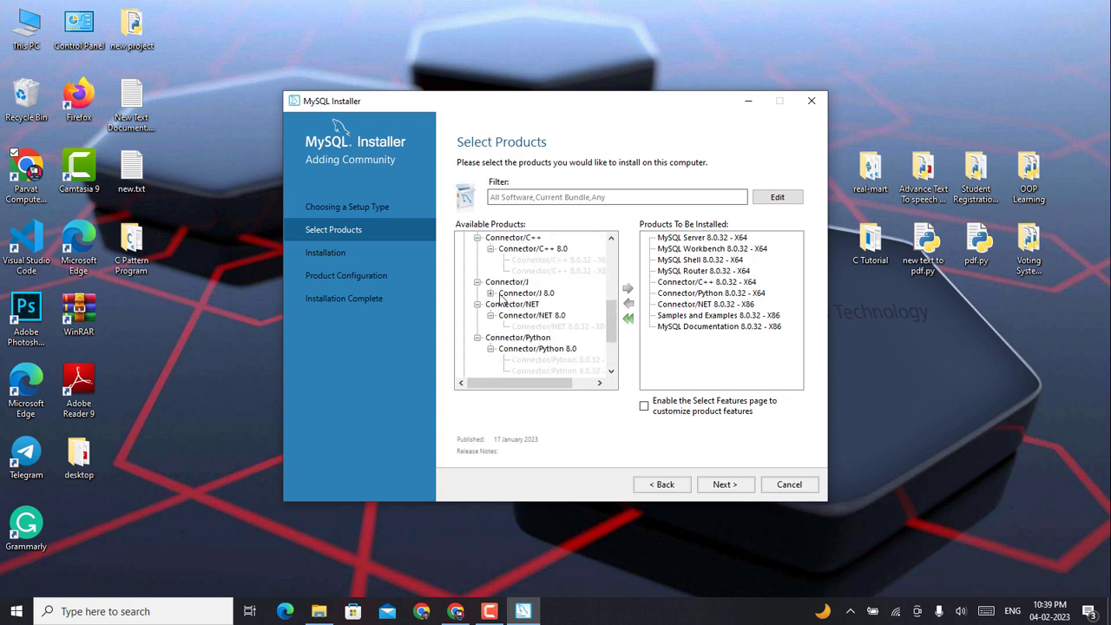
{"action": "left_click", "coordinate": [491, 293]}
{"action": "left_click", "coordinate": [525, 306]}
{"action": "scroll", "coordinate": [519, 297], "scroll_direction": "up", "scroll_amount": 2}
{"action": "left_click", "coordinate": [628, 288]}
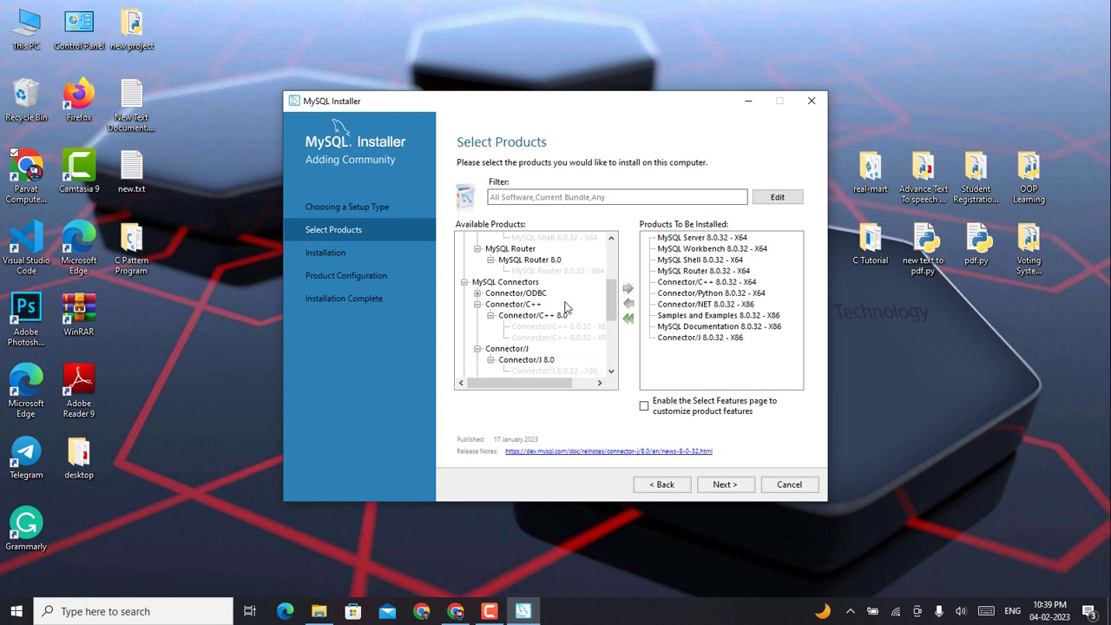
{"action": "left_click", "coordinate": [477, 293]}
{"action": "left_click", "coordinate": [491, 304]}
{"action": "left_click", "coordinate": [538, 315]}
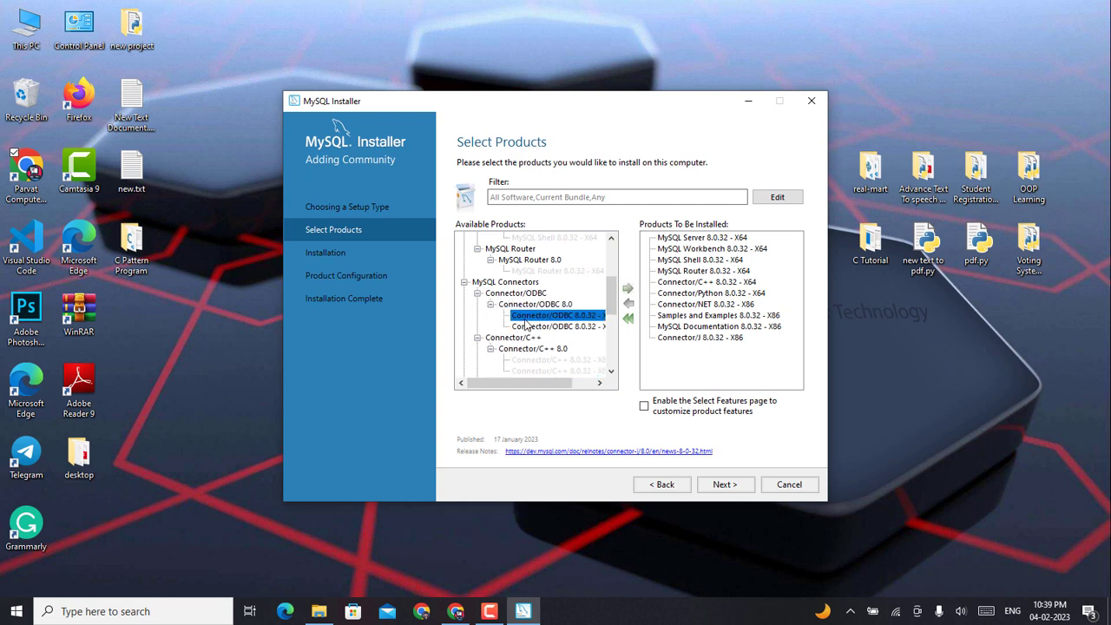
{"action": "left_click", "coordinate": [627, 288]}
{"action": "scroll", "coordinate": [506, 323], "scroll_direction": "up", "scroll_amount": 5}
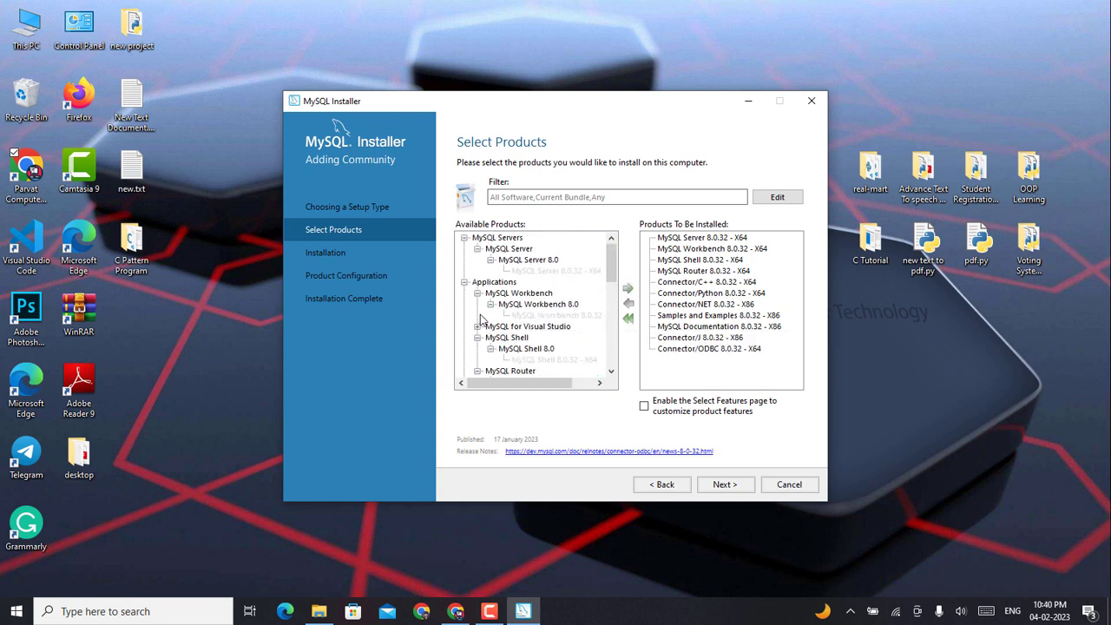
Step: Confirm the product selection and keep the existing install and data paths despite the conflict warning
{"action": "left_click", "coordinate": [723, 485]}
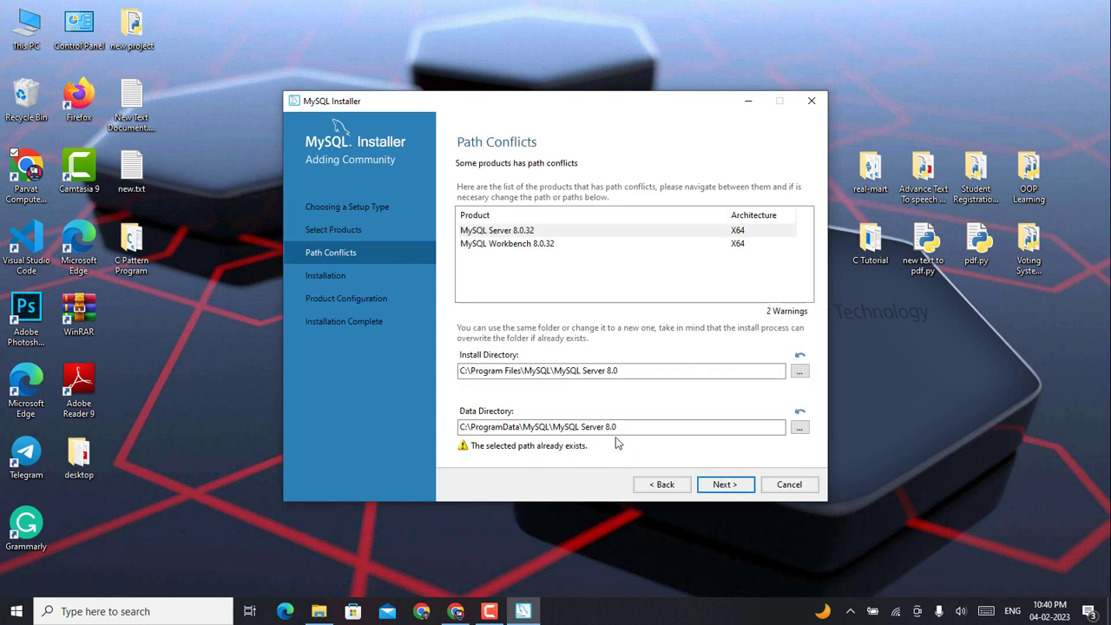
{"action": "left_click", "coordinate": [723, 484]}
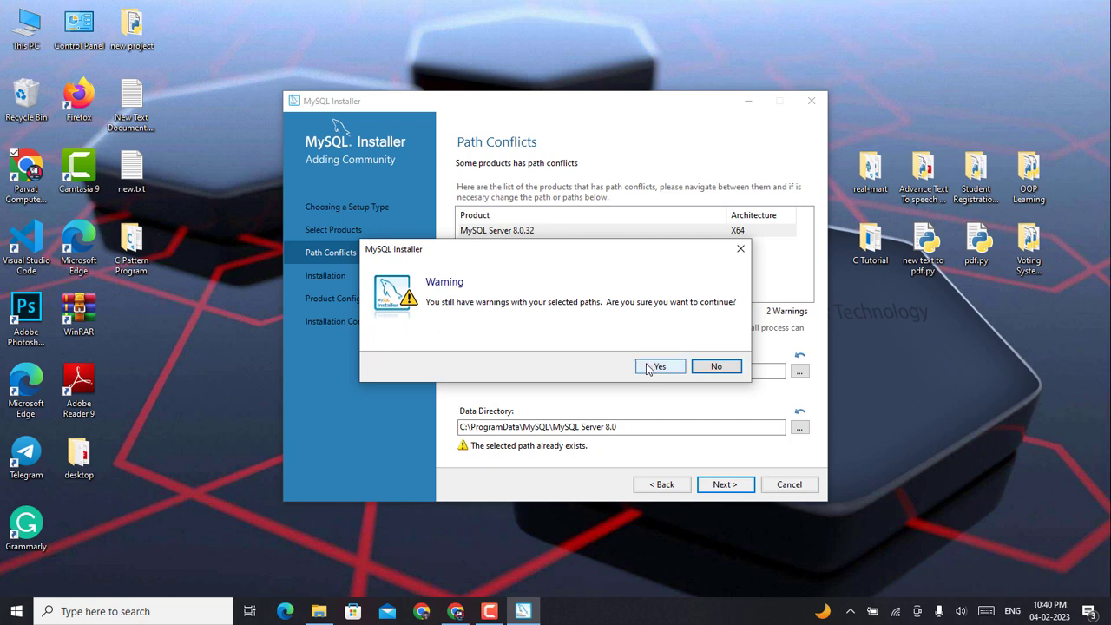
{"action": "left_click", "coordinate": [654, 369]}
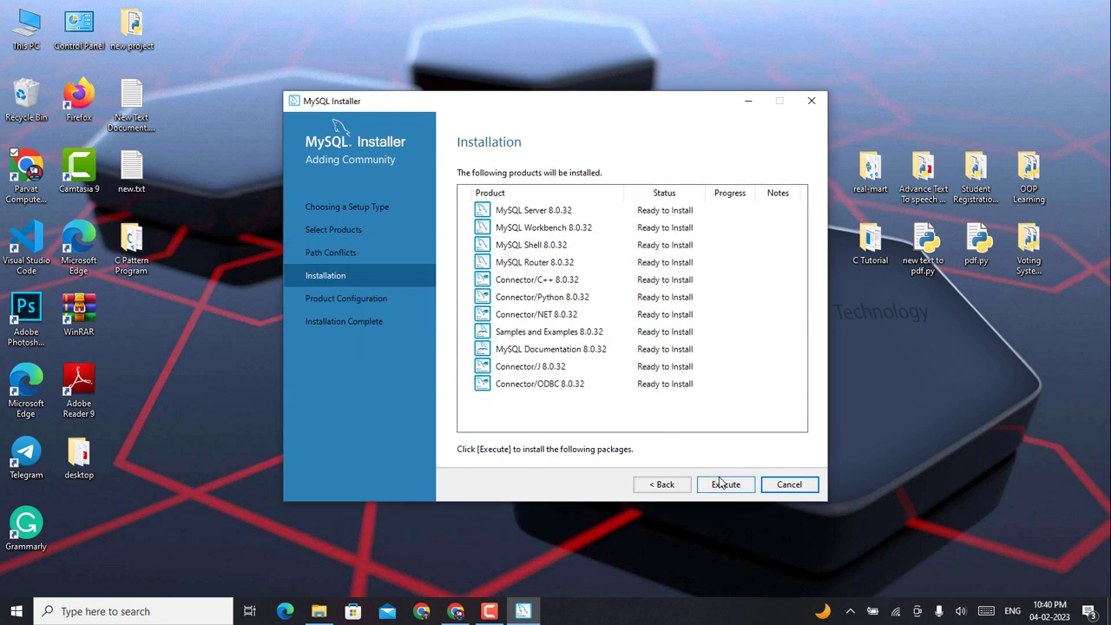
Step: Install all eleven selected products and continue once each shows Complete
{"action": "left_click", "coordinate": [725, 485]}
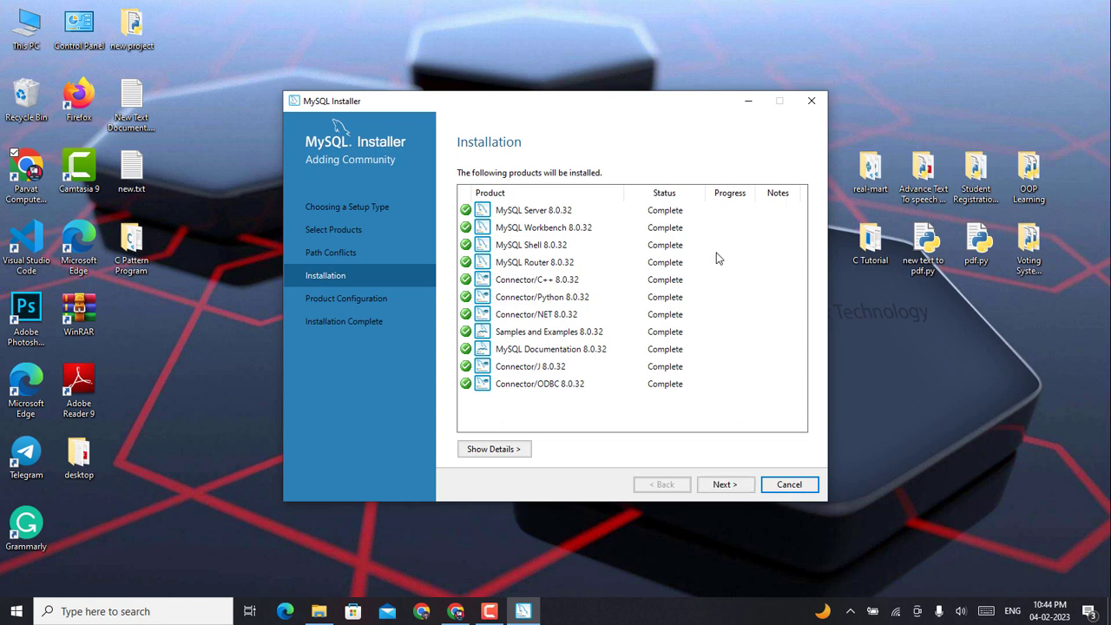
{"action": "left_click", "coordinate": [732, 486]}
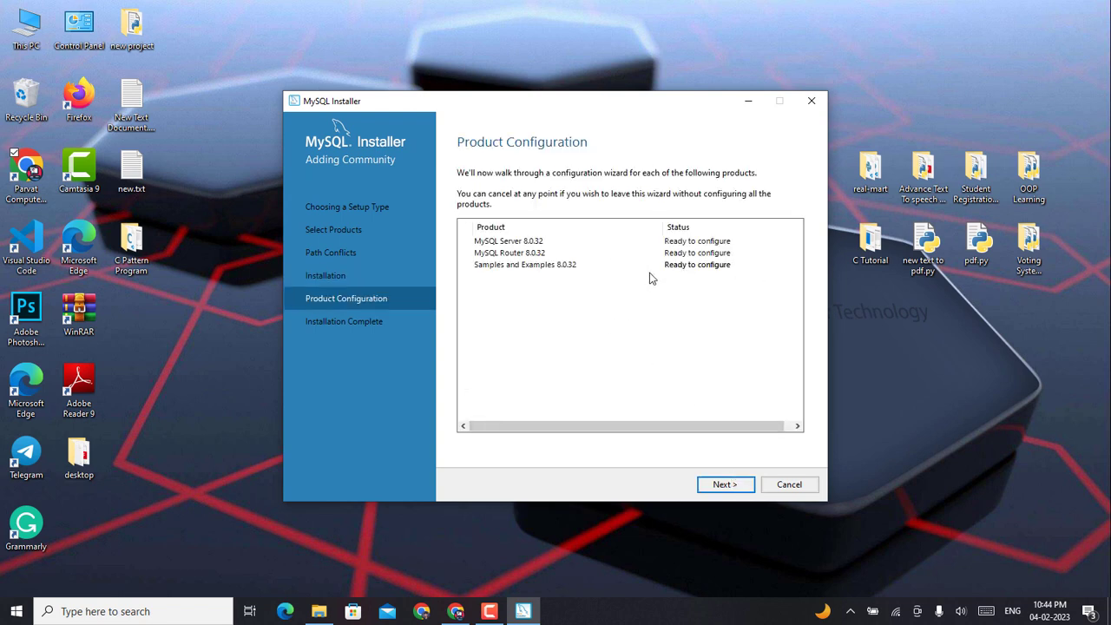
Step: Configure MySQL Server 8.0.32 as a Development Computer on TCP/IP port 3306
{"action": "left_click", "coordinate": [732, 485]}
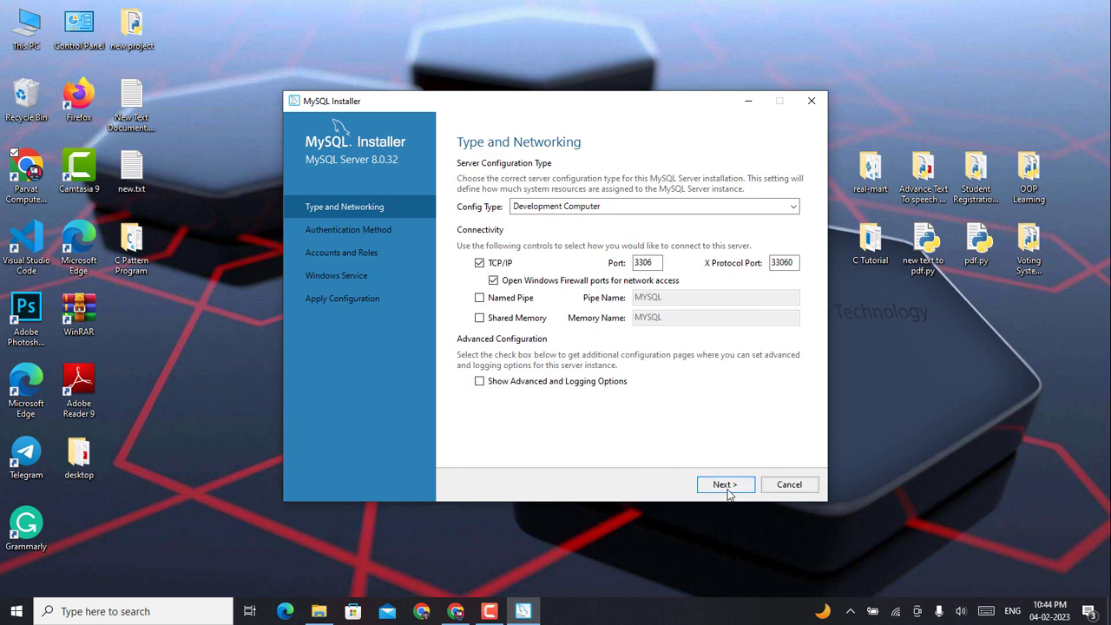
{"action": "left_click", "coordinate": [735, 491]}
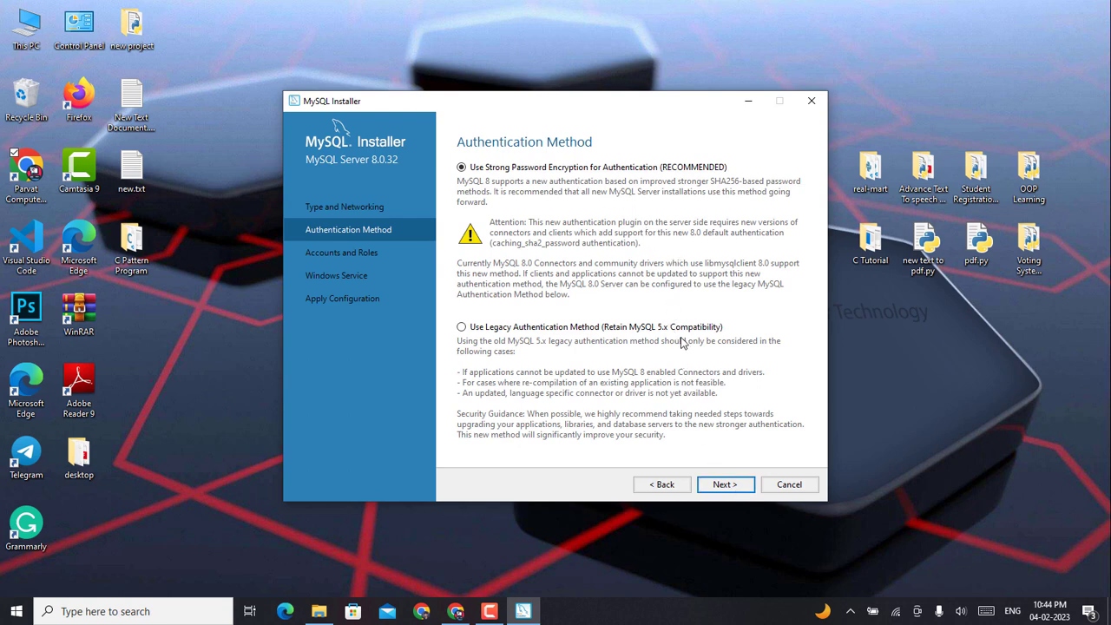
Step: Keep strong password authentication and enter the current root password, retyping it until Check succeeds
{"action": "left_click", "coordinate": [726, 484]}
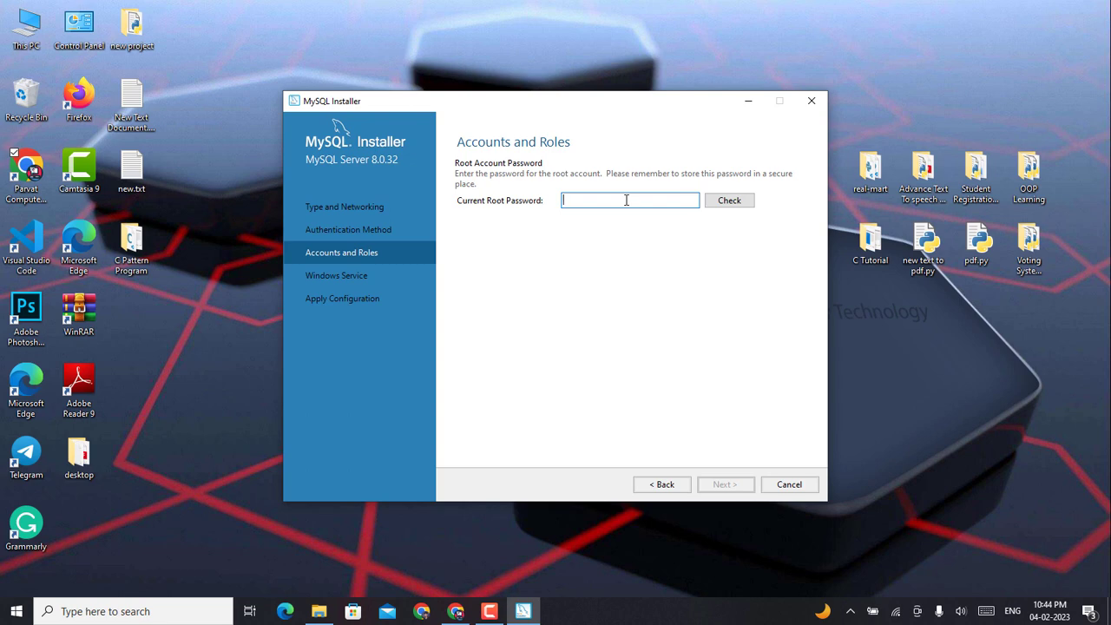
{"action": "type", "text": "1234"}
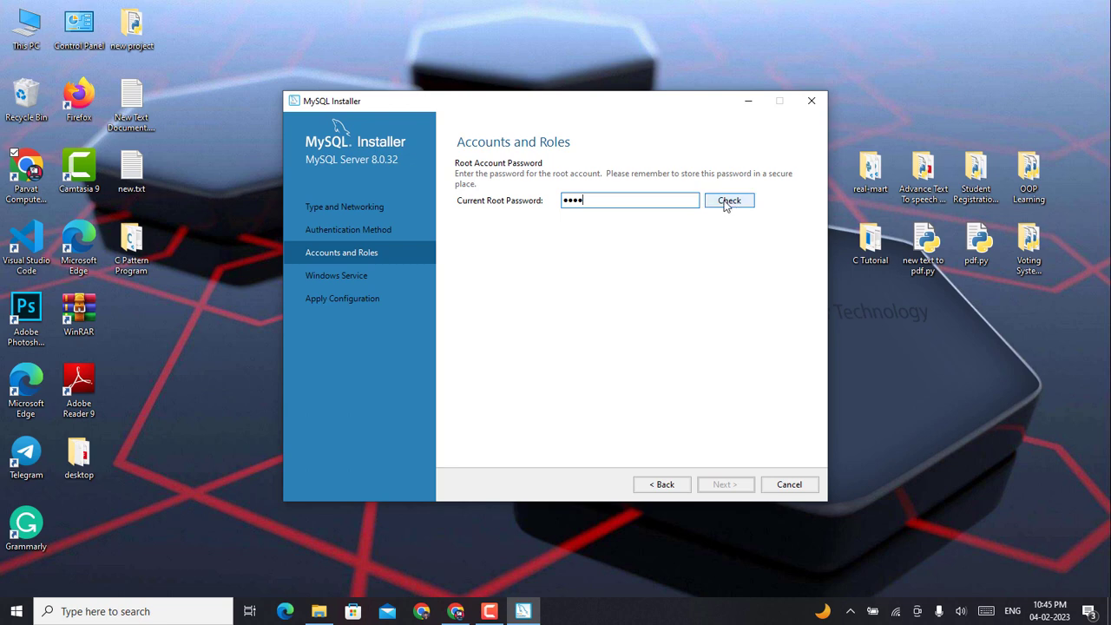
{"action": "left_click", "coordinate": [727, 203]}
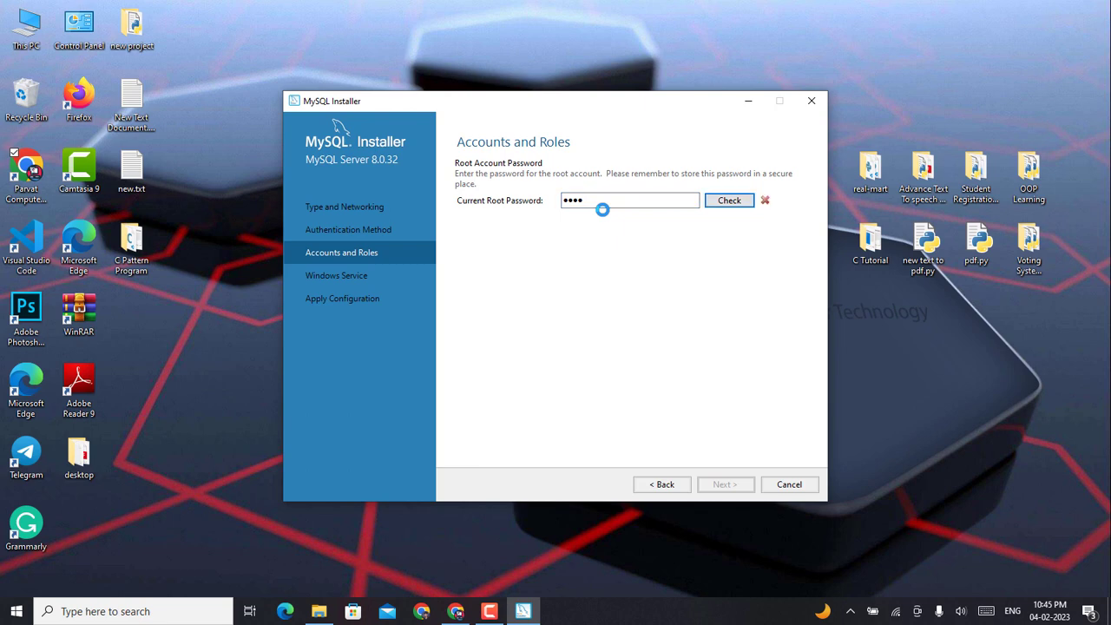
{"action": "left_click_drag", "start_coordinate": [628, 200], "coordinate": [546, 201]}
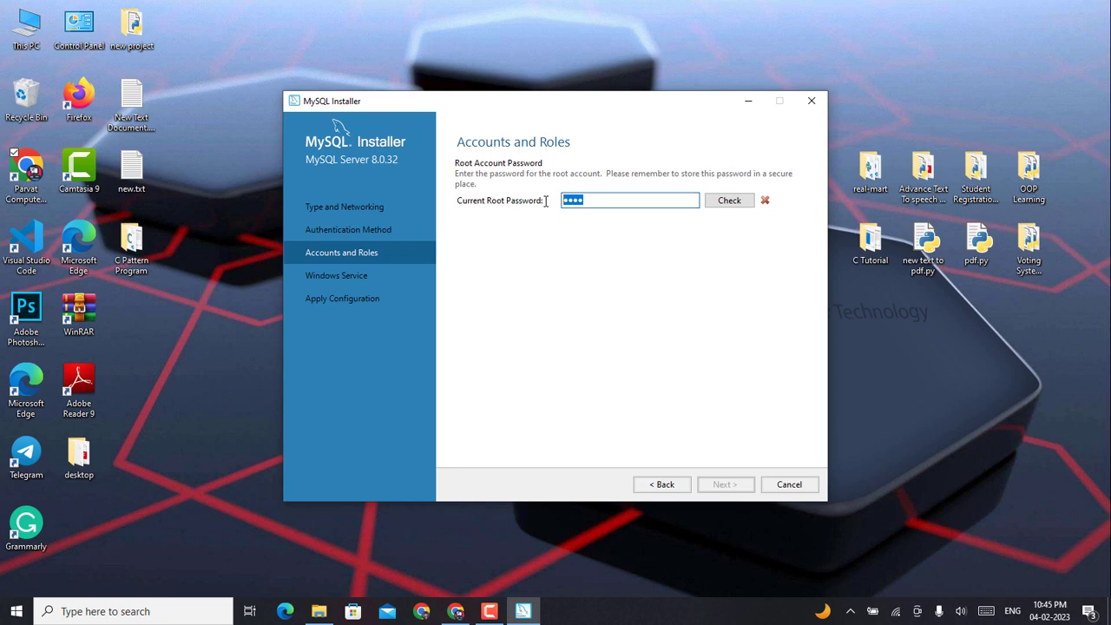
{"action": "key", "text": "BackSpace"}
{"action": "type", "text": "123456"}
{"action": "left_click", "coordinate": [730, 205]}
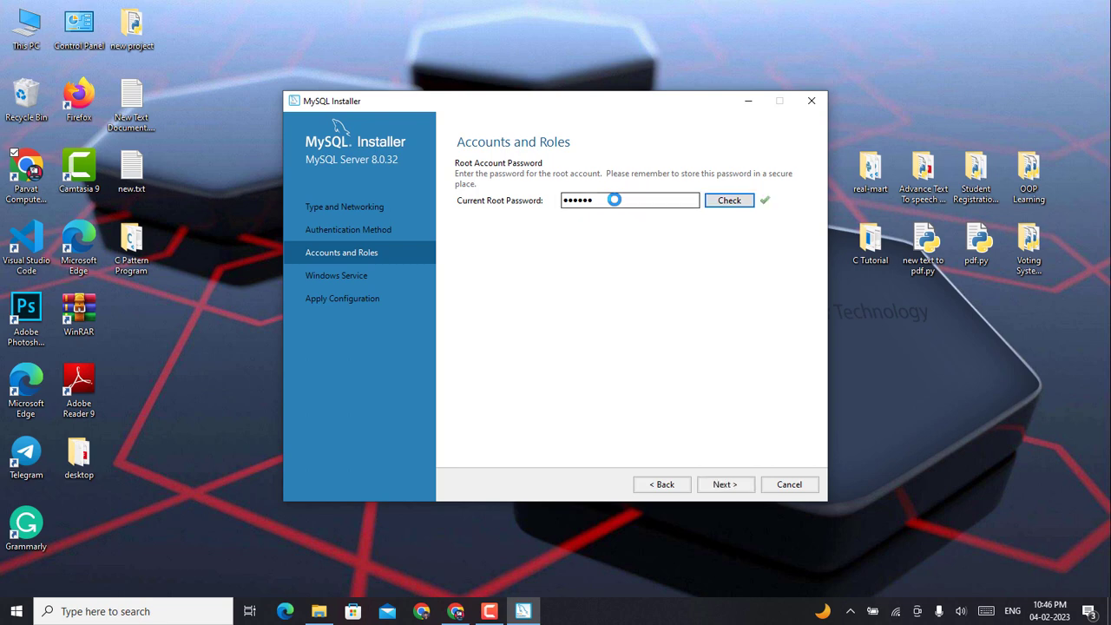
Step: Apply the server configuration as the MYSQL80 Windows service and finish
{"action": "left_click", "coordinate": [736, 487]}
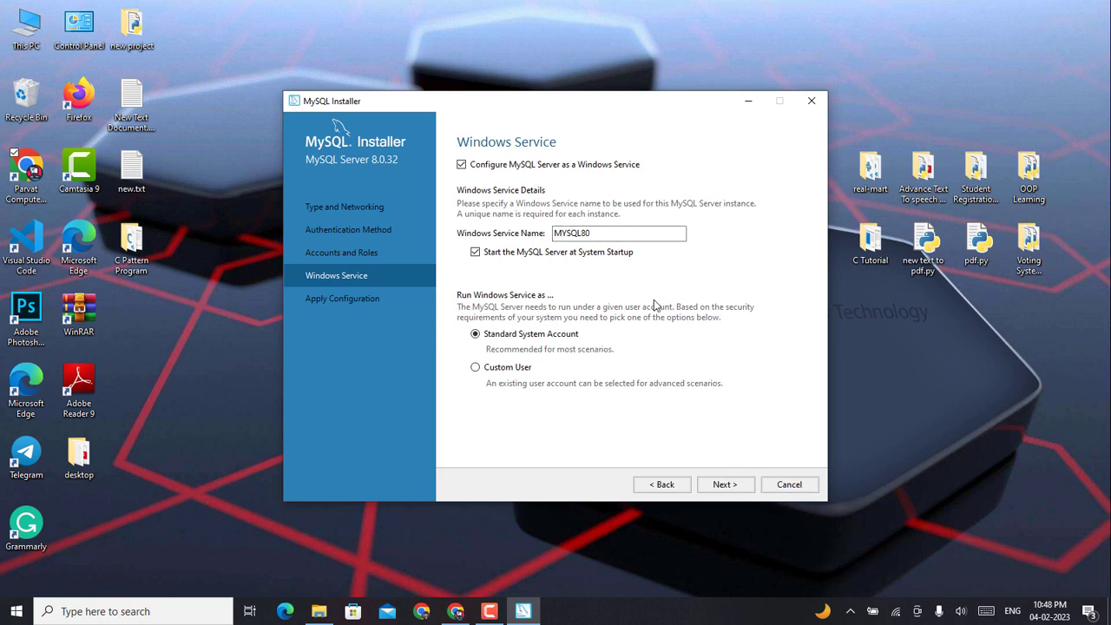
{"action": "left_click", "coordinate": [730, 490]}
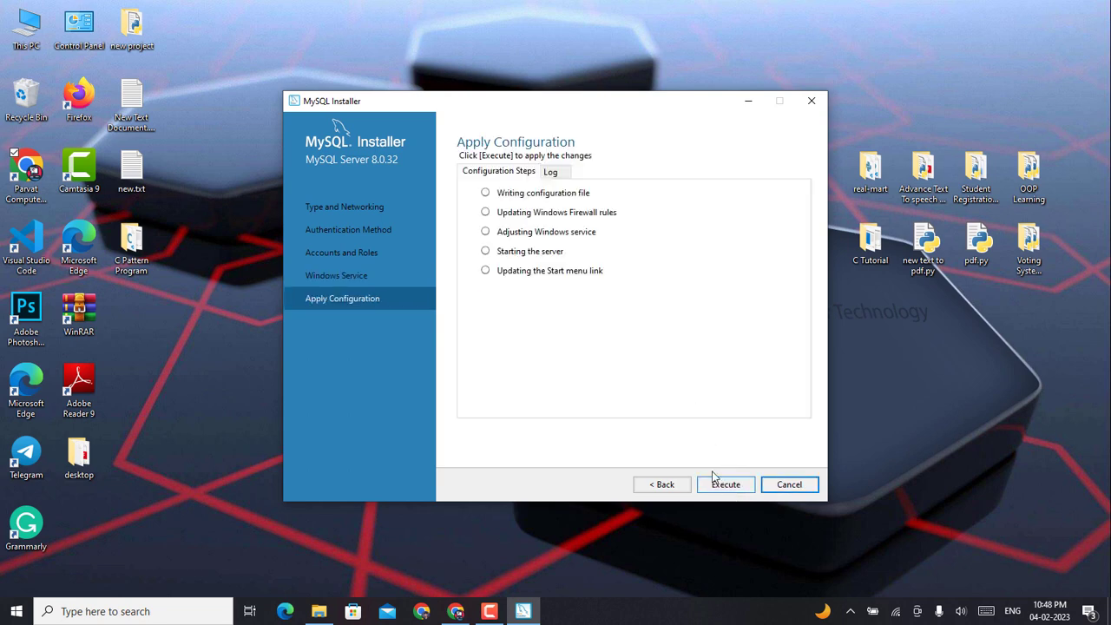
{"action": "left_click", "coordinate": [726, 487]}
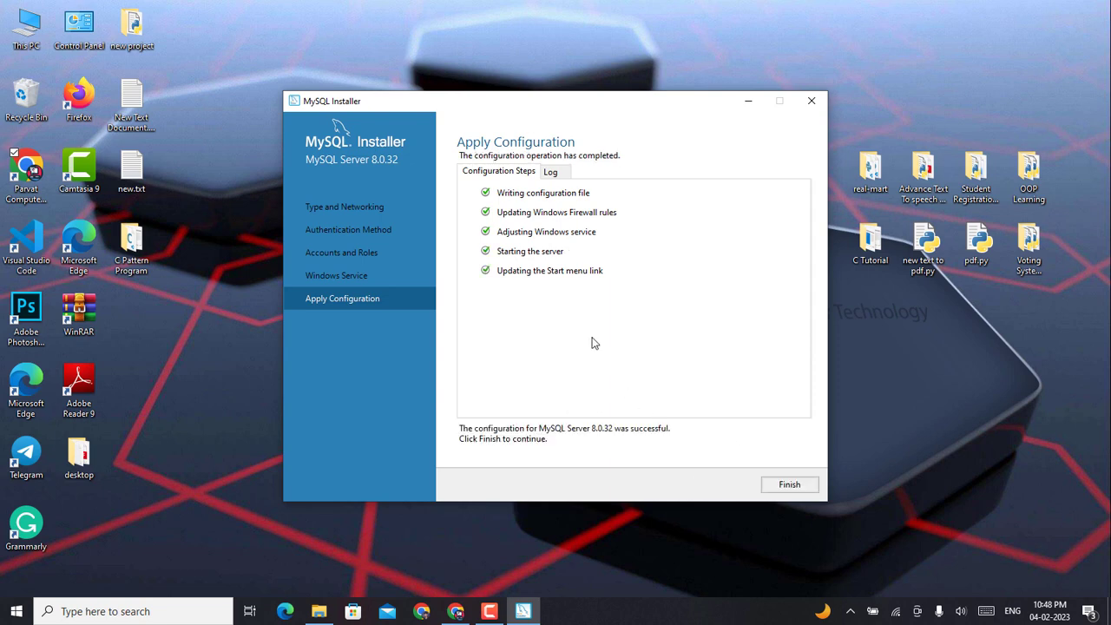
{"action": "left_click", "coordinate": [781, 484]}
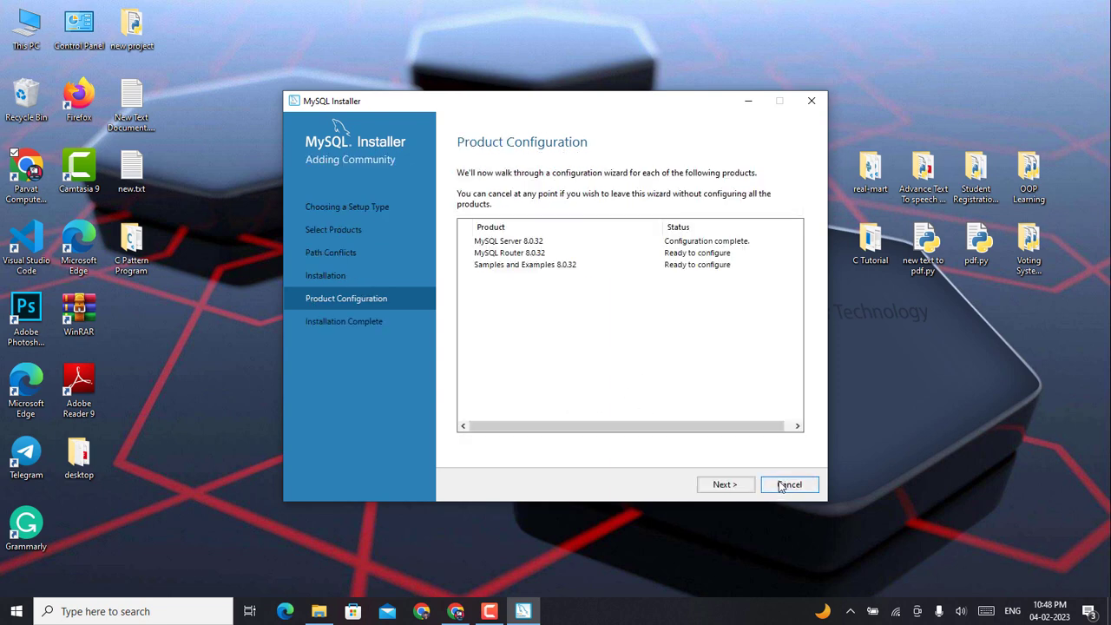
Step: Skip MySQL Router configuration, leaving InnoDB Cluster bootstrapping off
{"action": "left_click", "coordinate": [725, 484]}
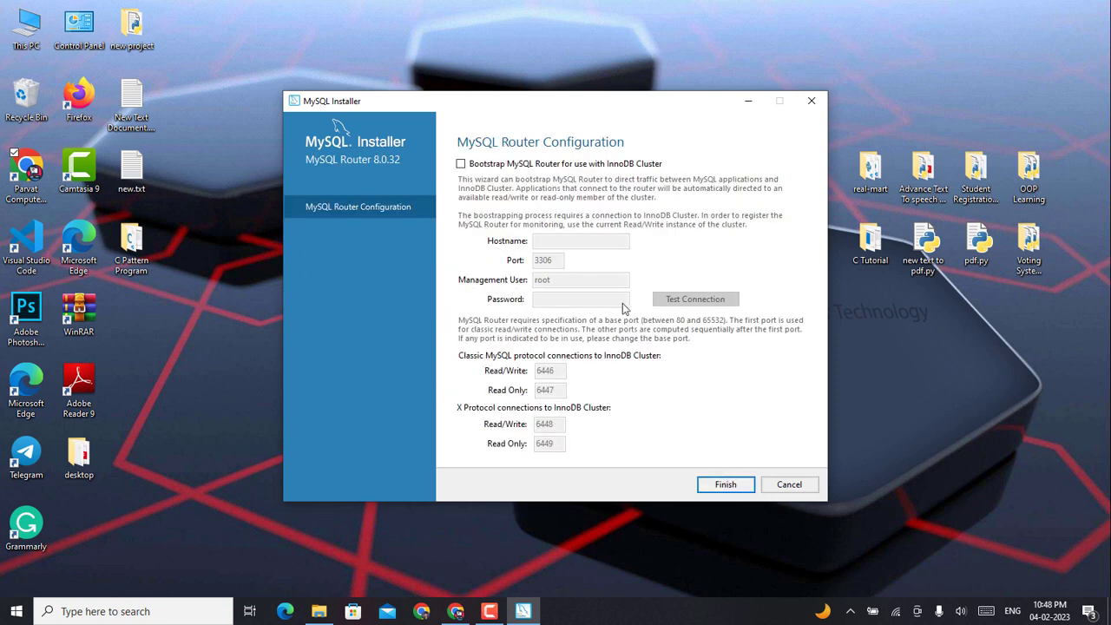
{"action": "left_click", "coordinate": [461, 164]}
{"action": "left_click", "coordinate": [461, 164]}
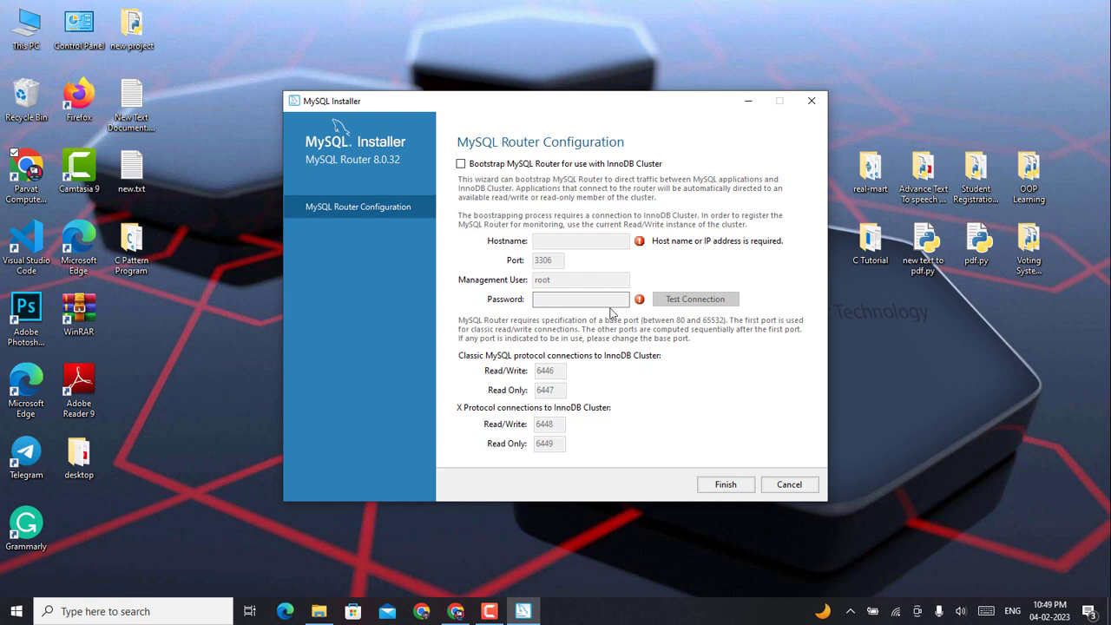
{"action": "left_click", "coordinate": [727, 485]}
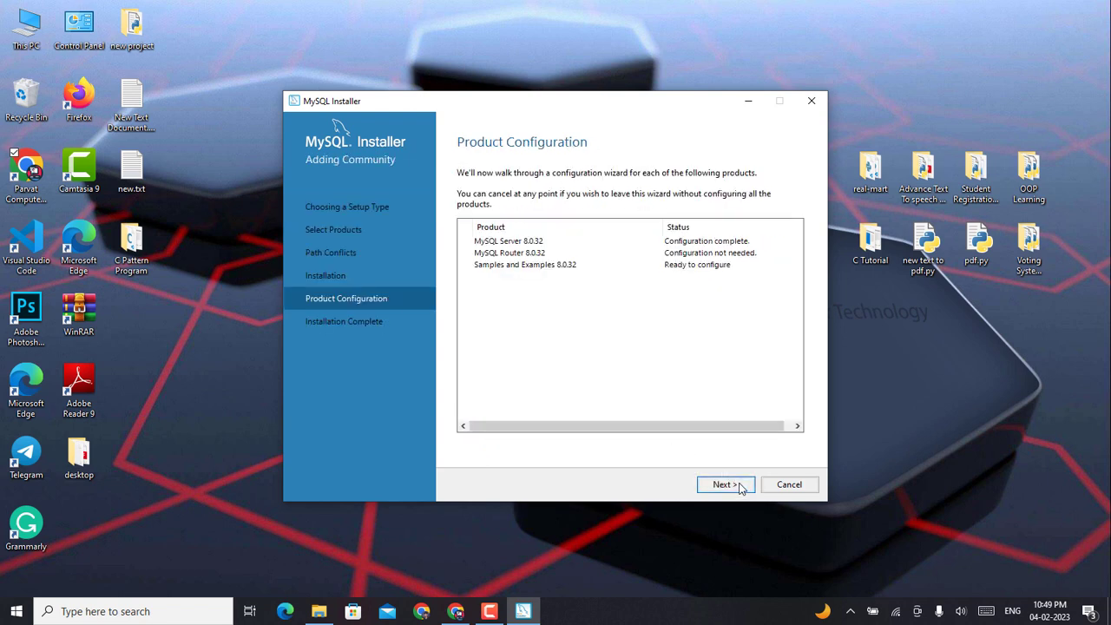
{"action": "left_click", "coordinate": [739, 487]}
Step: Connect Samples and Examples to the server by entering the root password and testing the connection
{"action": "left_click", "coordinate": [569, 394]}
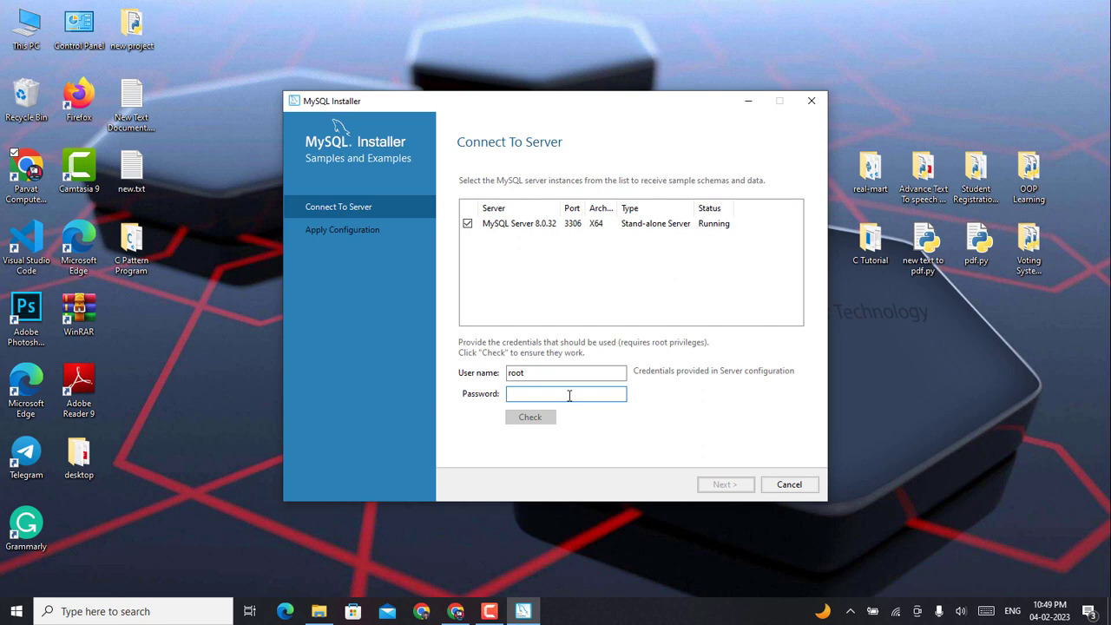
{"action": "type", "text": "root12"}
{"action": "left_click", "coordinate": [538, 417]}
{"action": "left_click_drag", "start_coordinate": [548, 393], "coordinate": [452, 391]}
{"action": "key", "text": "BackSpace"}
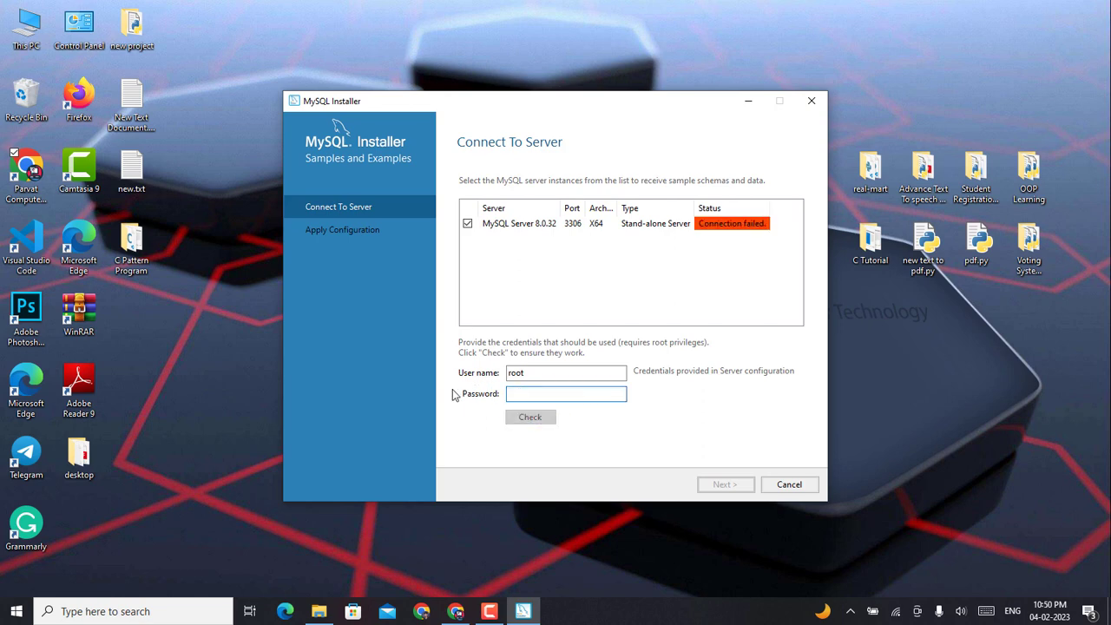
{"action": "type", "text": "root12"}
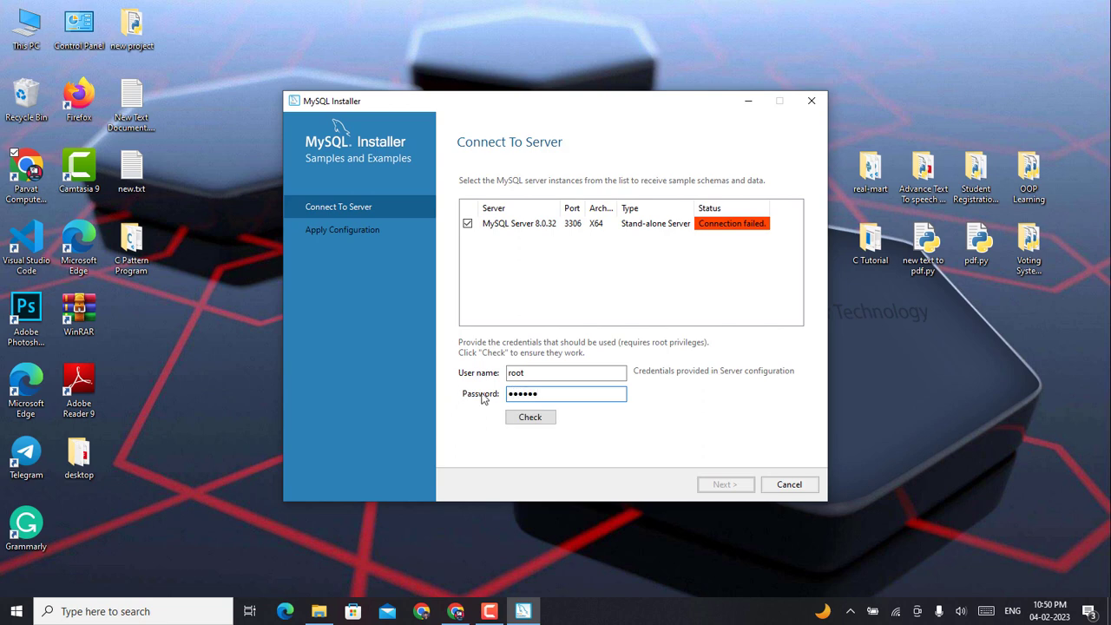
{"action": "left_click", "coordinate": [528, 417]}
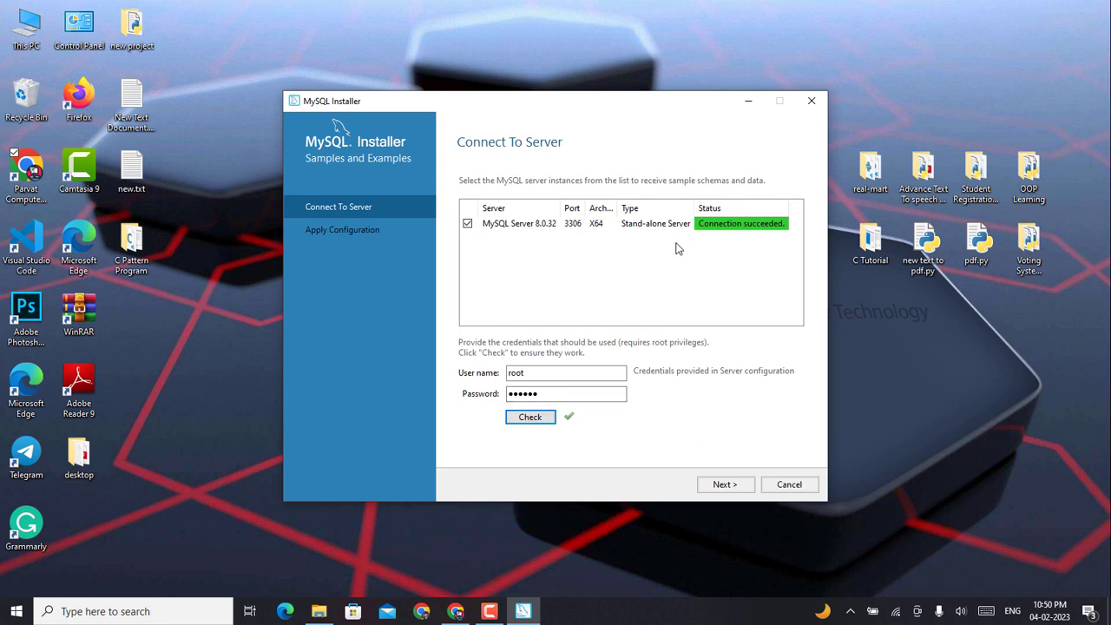
Step: Execute the Samples and Examples 8.0.32 configuration and finish back to the product list
{"action": "left_click", "coordinate": [726, 485]}
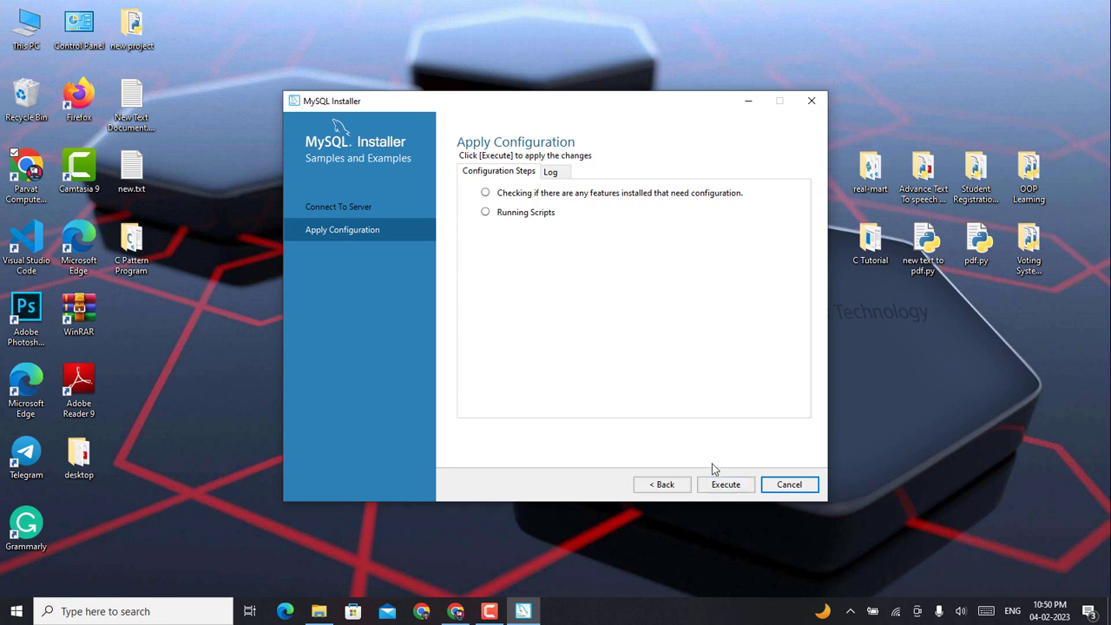
{"action": "left_click", "coordinate": [726, 485]}
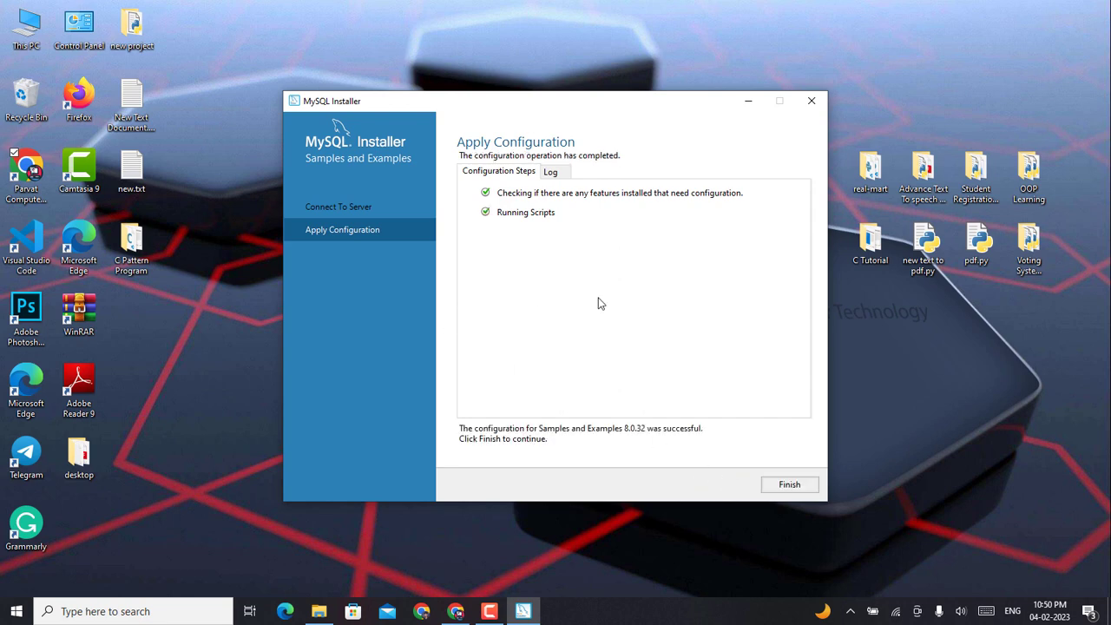
{"action": "left_click", "coordinate": [786, 483]}
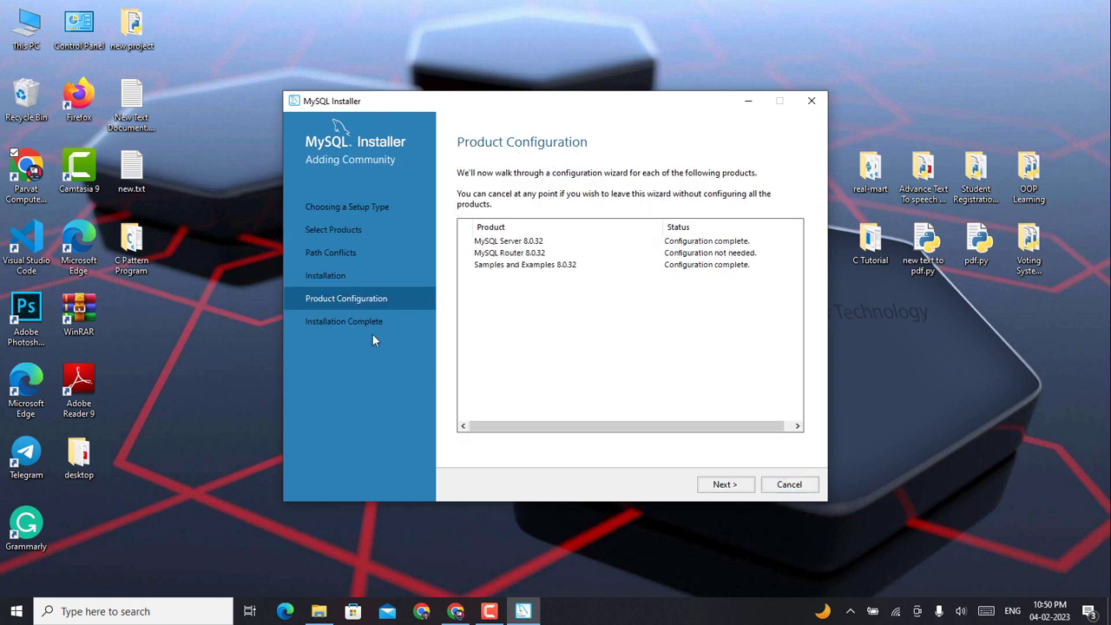
Step: Finish the MySQL installation with the Workbench and Shell launch options kept checked
{"action": "left_click", "coordinate": [726, 486]}
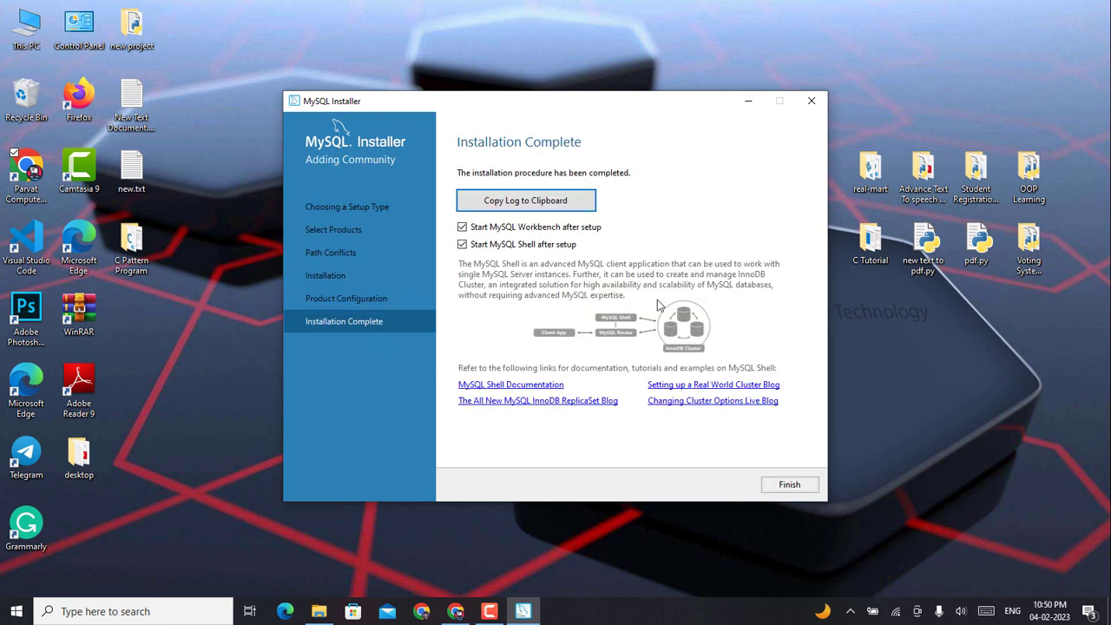
{"action": "left_click", "coordinate": [790, 487]}
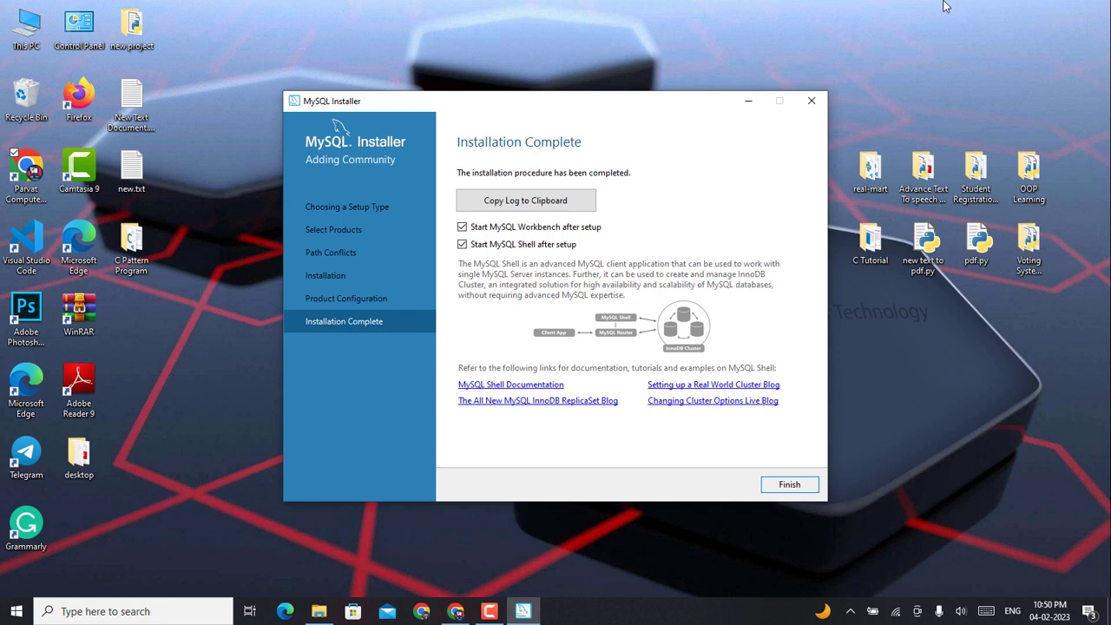
{"action": "left_click", "coordinate": [790, 484]}
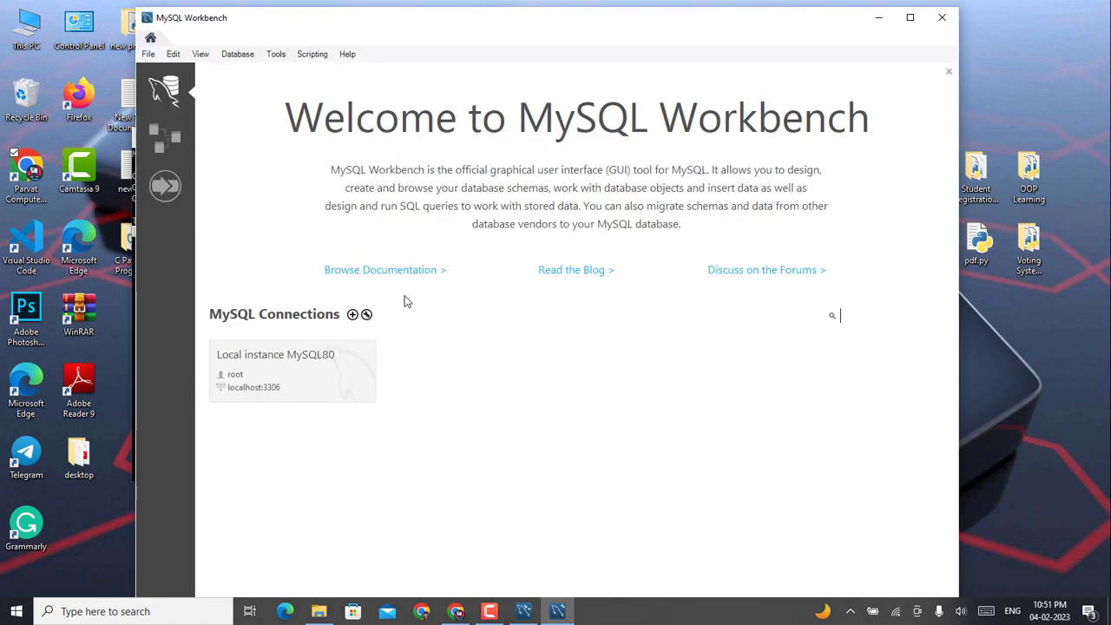
Step: Connect to Local instance MySQL80 with the root password, then close Workbench
{"action": "left_click", "coordinate": [327, 379]}
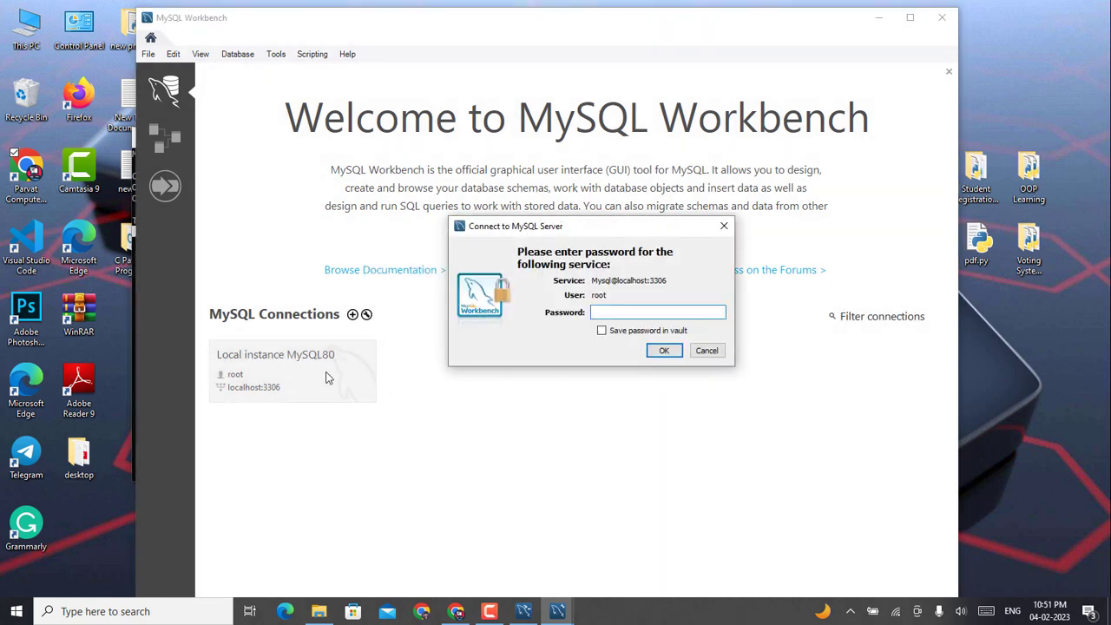
{"action": "type", "text": "******"}
{"action": "left_click", "coordinate": [670, 358]}
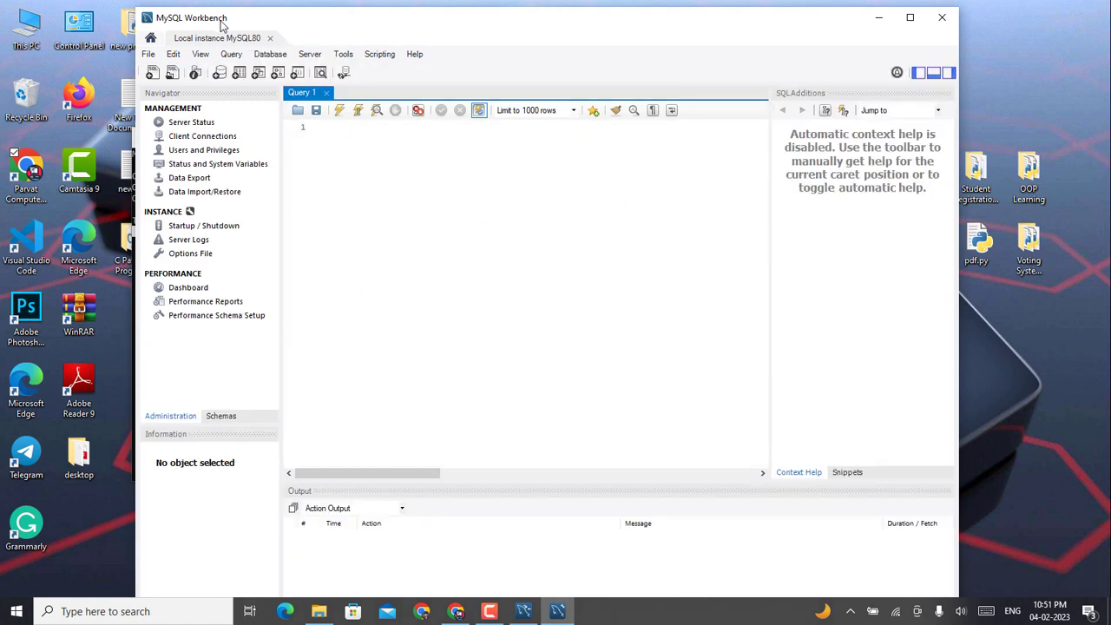
{"action": "left_click", "coordinate": [942, 18]}
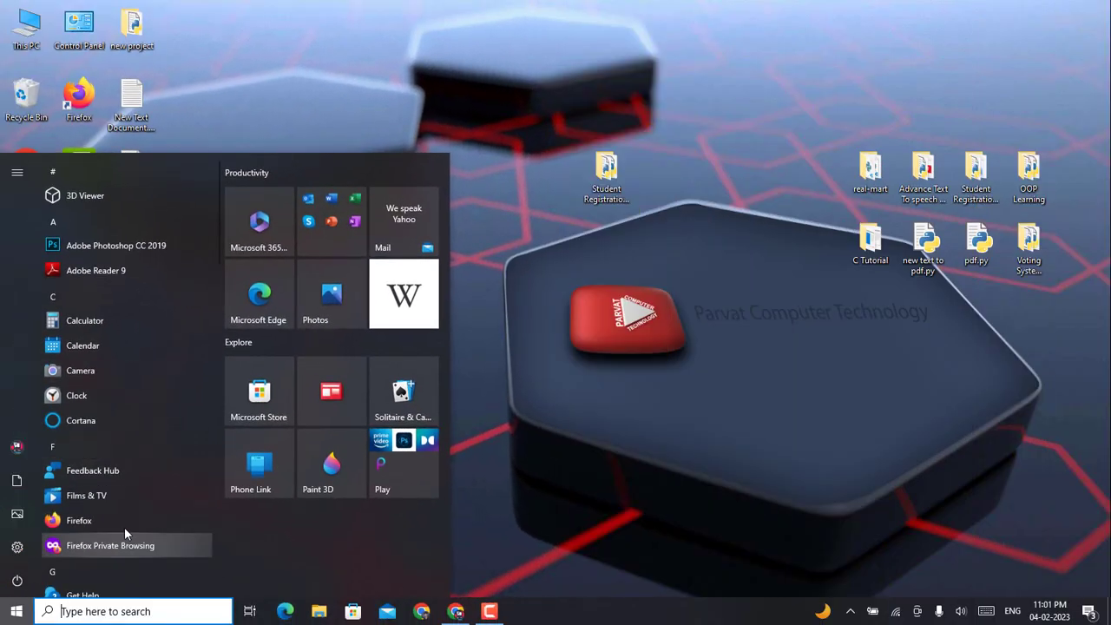
Step: Launch MySQL 8.0 Command Line Client from the Start menu's MySQL folder and log in with the root password
{"action": "scroll", "coordinate": [124, 527], "scroll_direction": "down", "scroll_amount": 5}
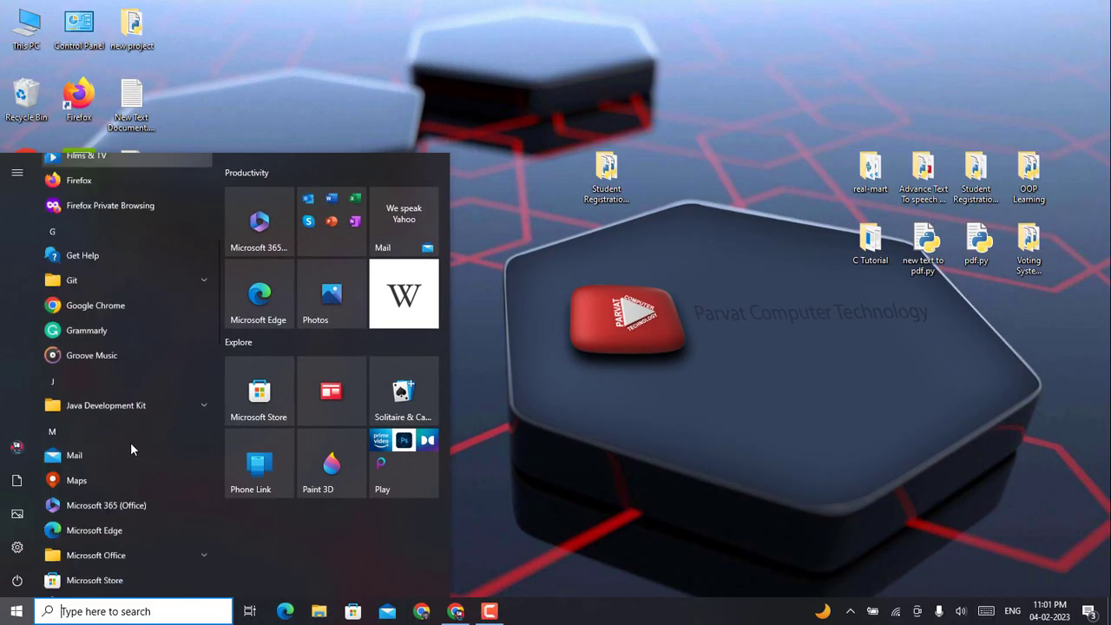
{"action": "scroll", "coordinate": [130, 449], "scroll_direction": "down", "scroll_amount": 6}
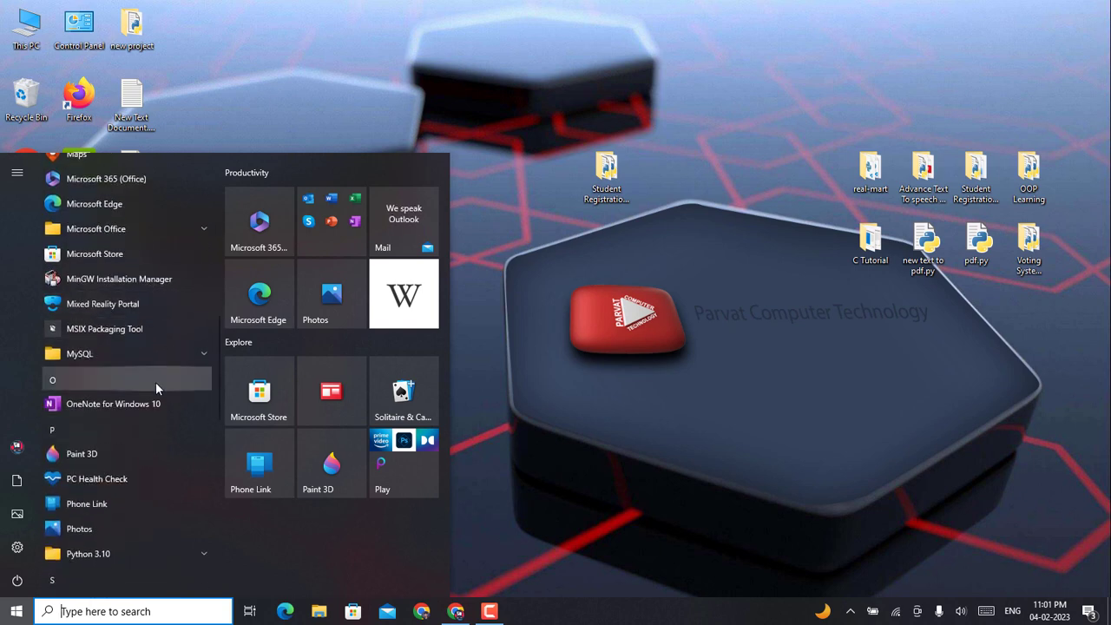
{"action": "left_click", "coordinate": [167, 358]}
{"action": "scroll", "coordinate": [113, 434], "scroll_direction": "down", "scroll_amount": 1}
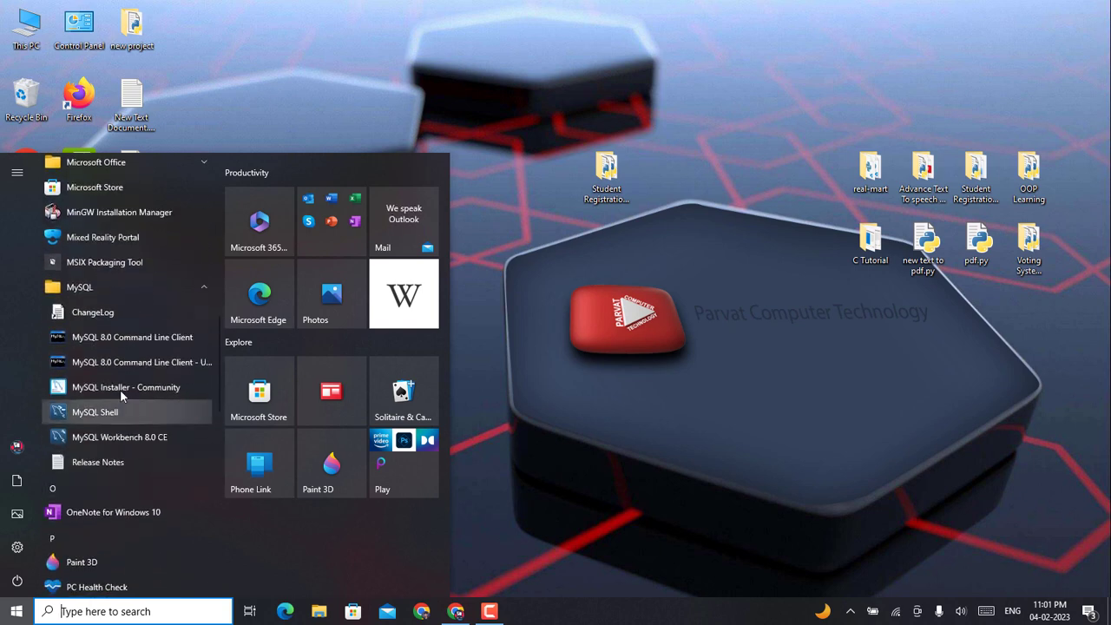
{"action": "left_click", "coordinate": [146, 337]}
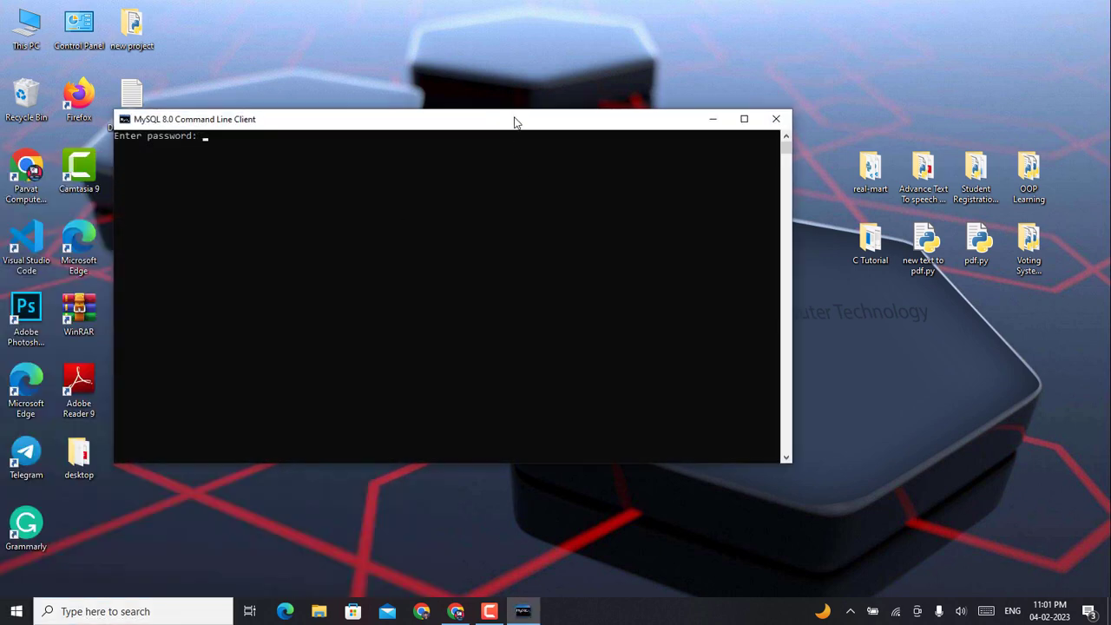
{"action": "left_click_drag", "start_coordinate": [514, 121], "coordinate": [828, 119]}
{"action": "type", "text": "****"}
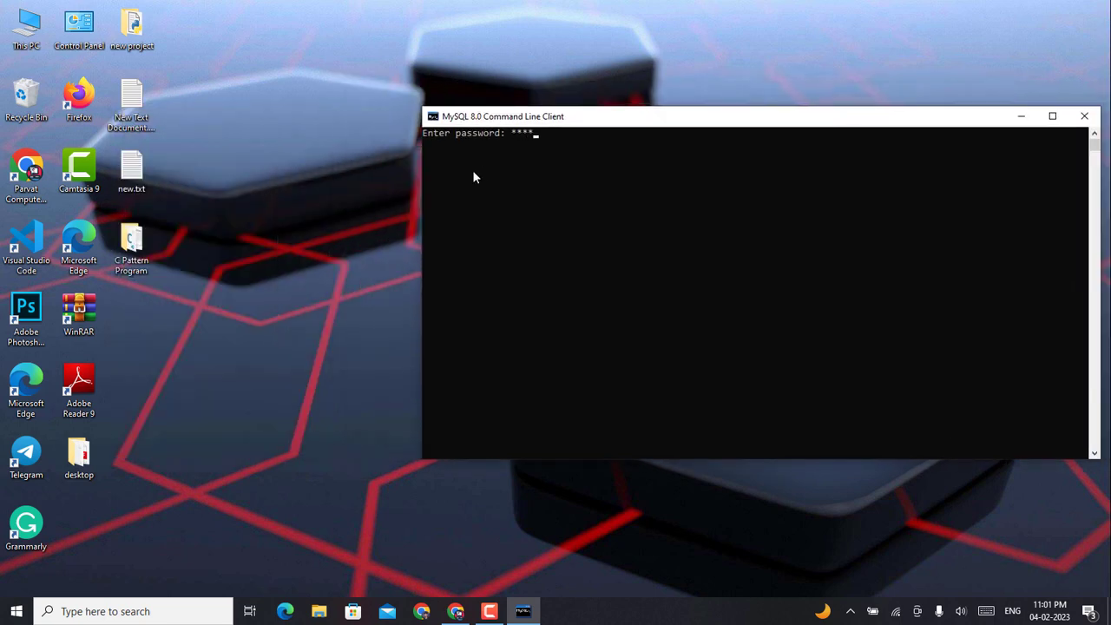
{"action": "type", "text": "**"}
{"action": "key", "text": "Return"}
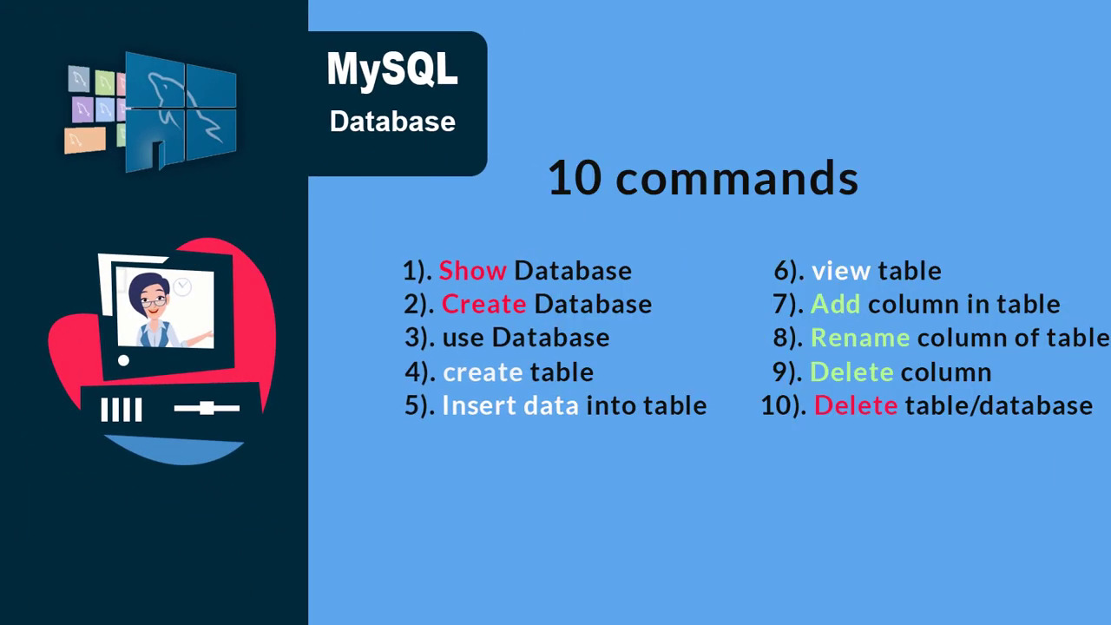
Step: Run show databases; and create database test;
{"action": "type", "text": "show"}
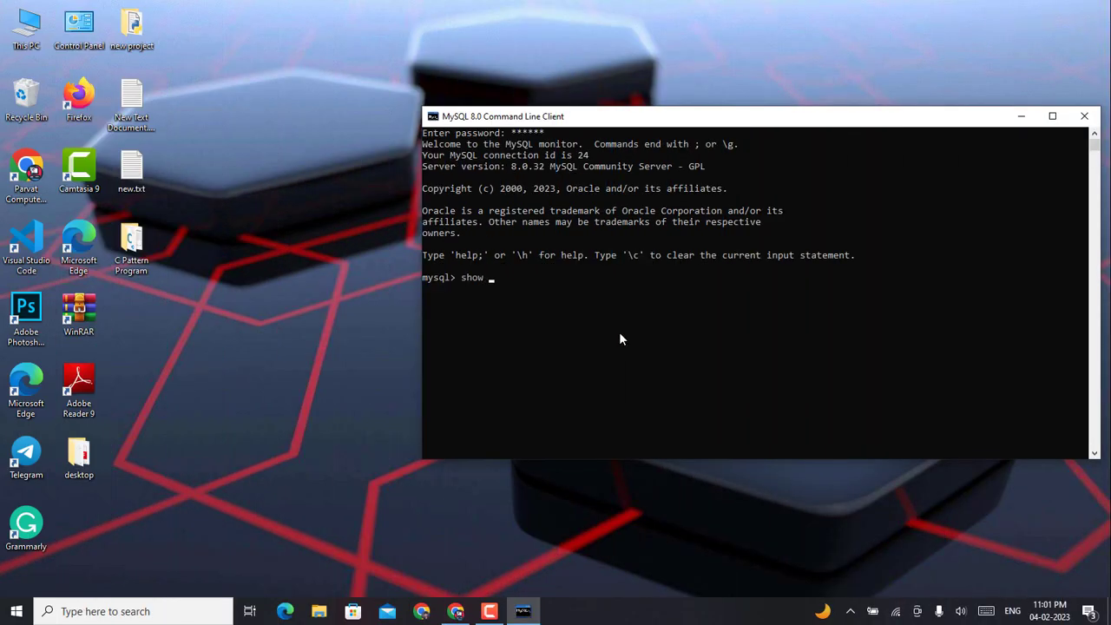
{"action": "type", "text": " databa"}
{"action": "type", "text": "ses;"}
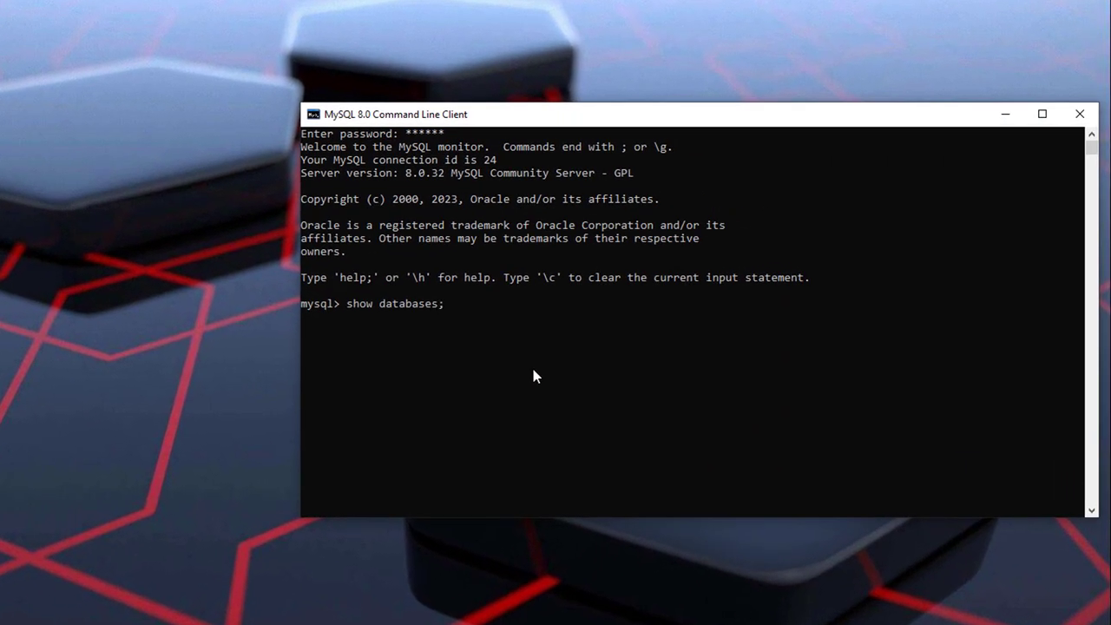
{"action": "key", "text": "Return"}
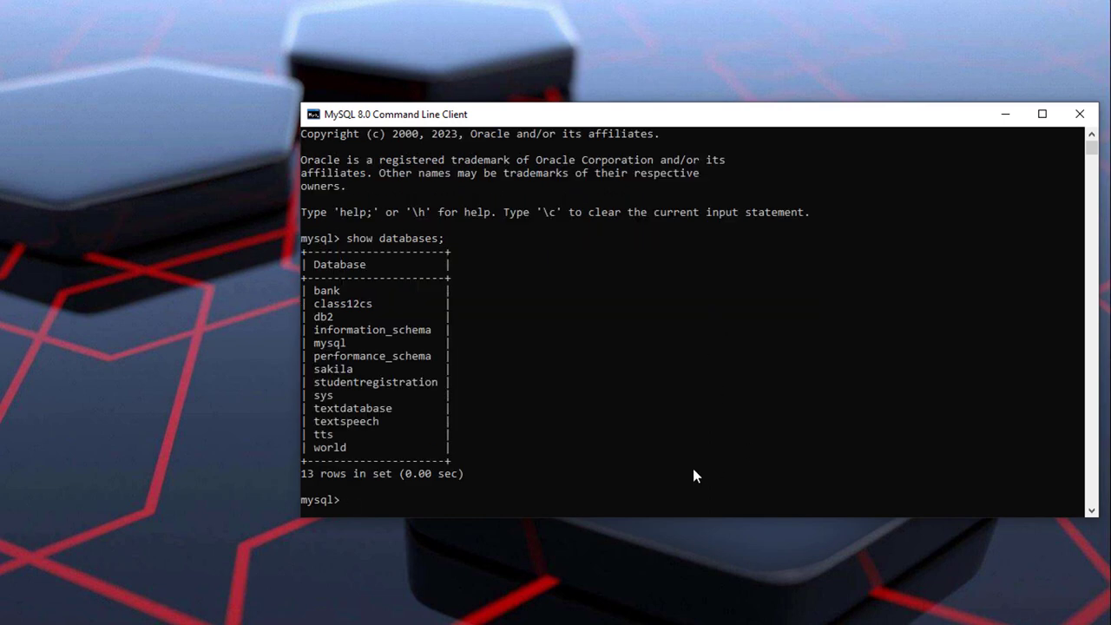
{"action": "type", "text": "create database test;"}
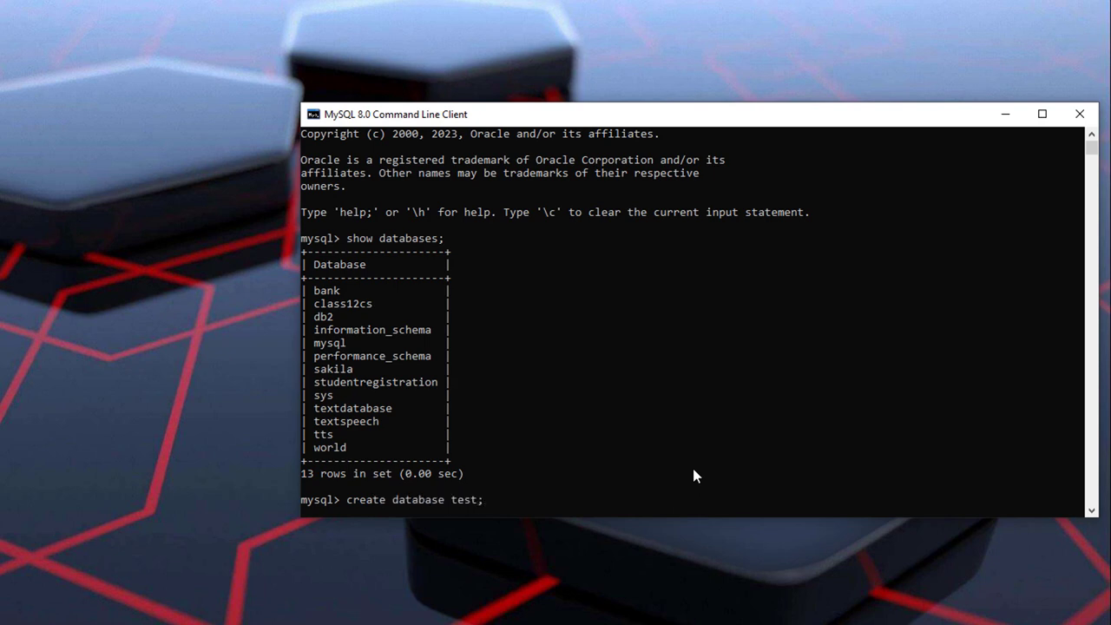
{"action": "key", "text": "Return"}
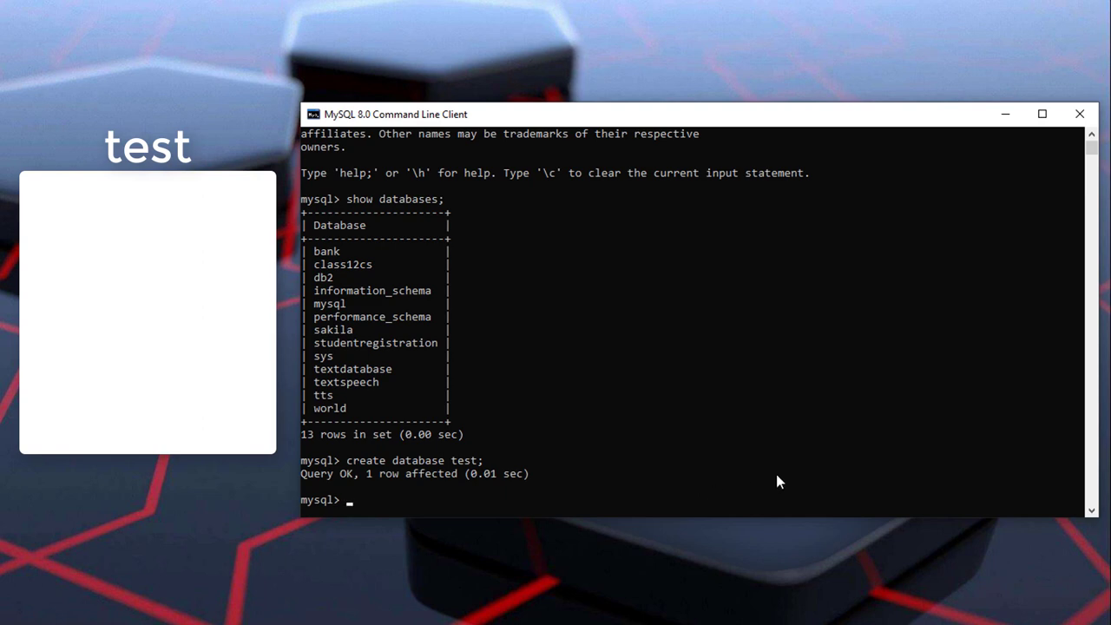
Step: Switch to the test database with use test; and begin typing create table newuser
{"action": "type", "text": "use test;"}
{"action": "key", "text": "Return"}
{"action": "scroll", "coordinate": [791, 468], "scroll_direction": "down", "scroll_amount": 5}
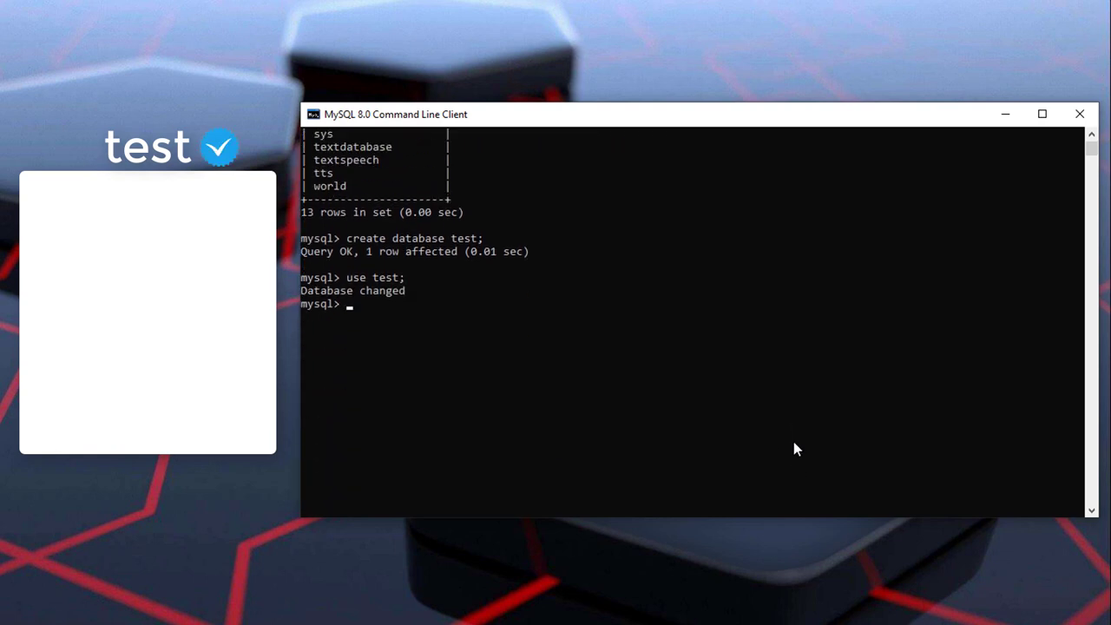
{"action": "type", "text": "create table newuser"}
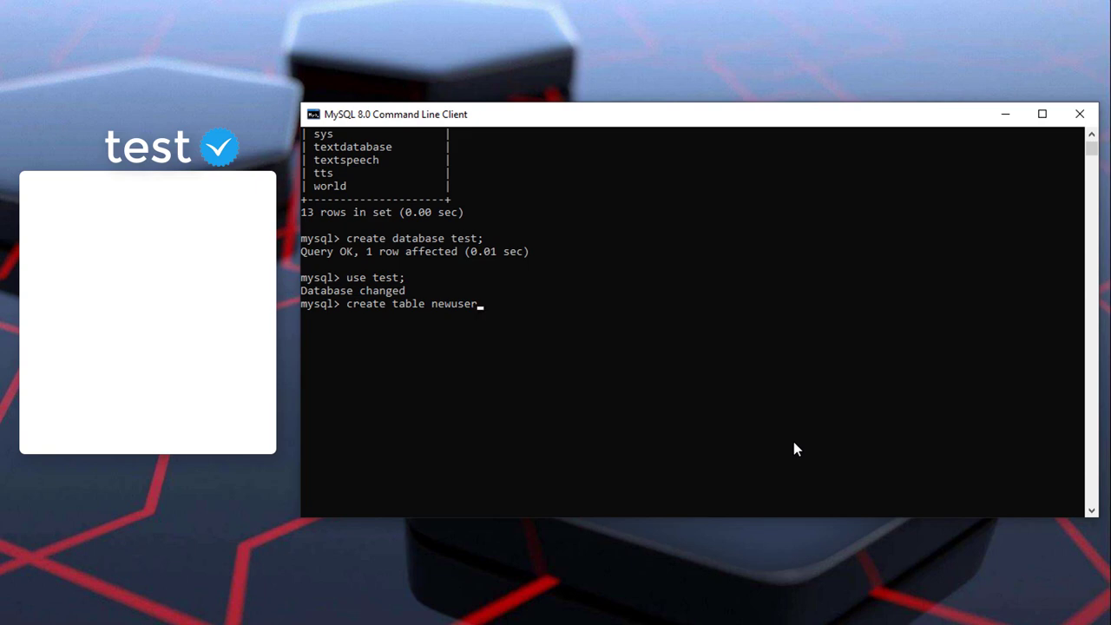
Step: Define the newuser column Rollno int primary key, then begin the Name varchar column
{"action": "key", "text": "Return"}
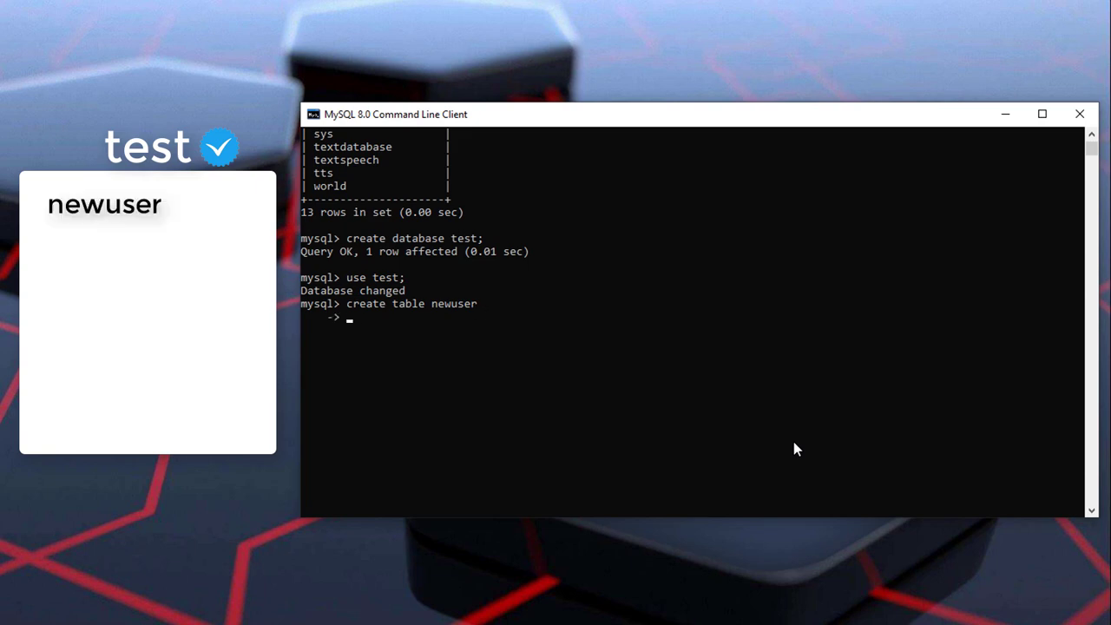
{"action": "type", "text": "(Rollno int pr"}
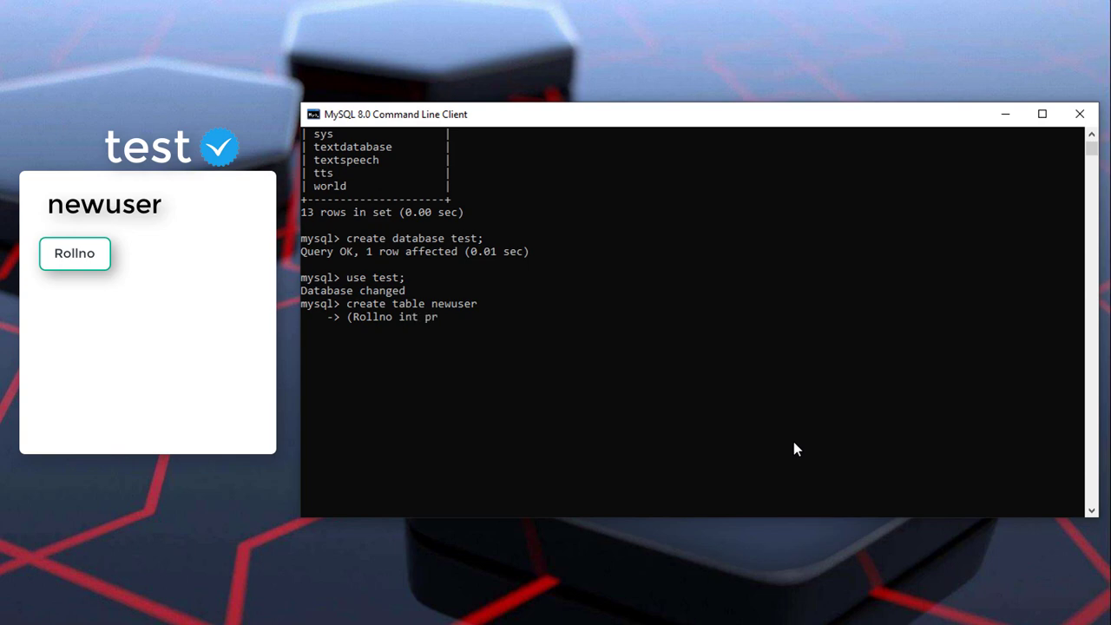
{"action": "type", "text": "imary key,"}
{"action": "key", "text": "Return"}
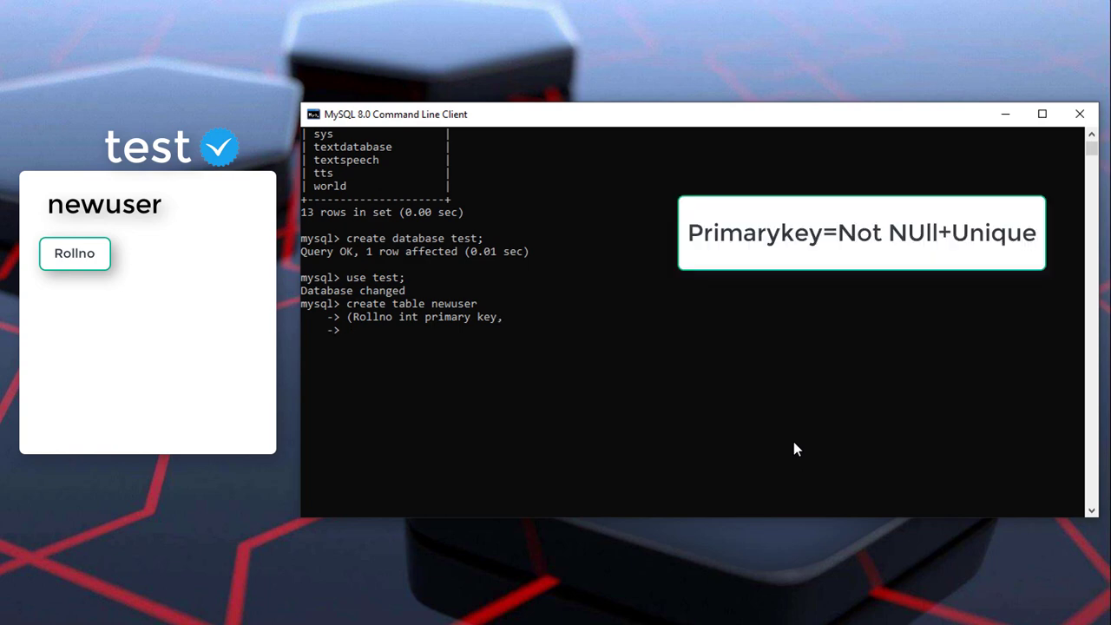
{"action": "type", "text": "Name varchar"}
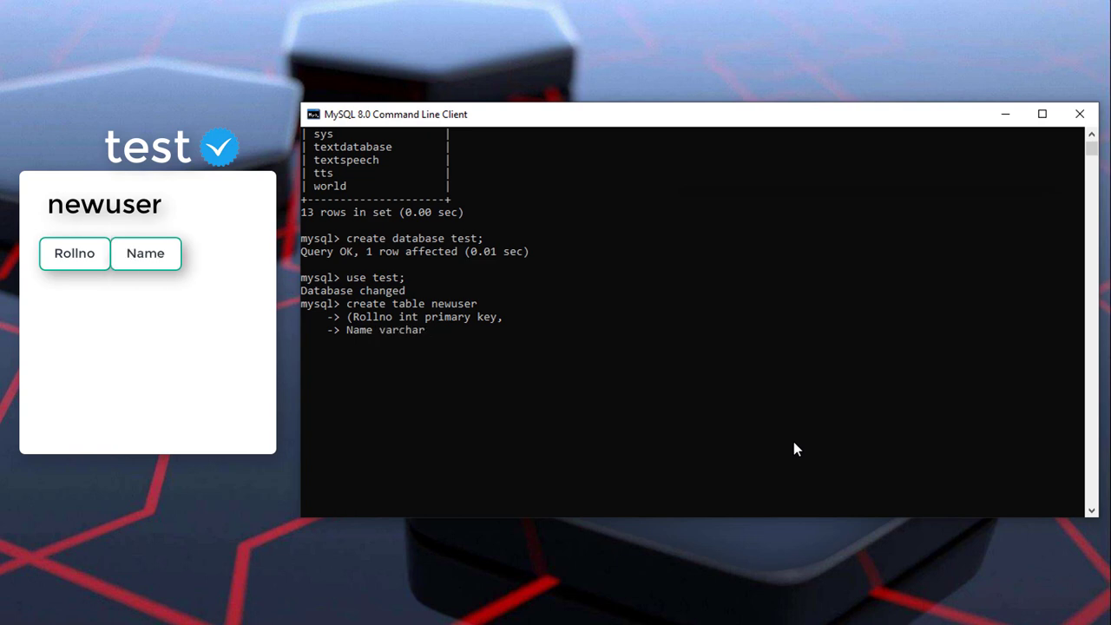